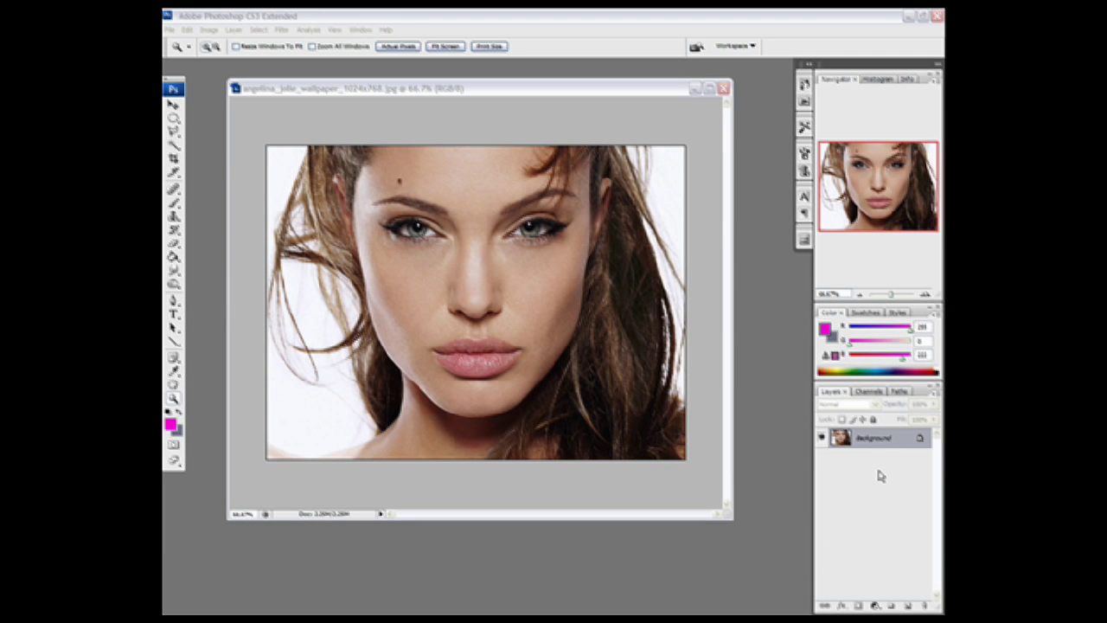
Step: Duplicate the Background layer and spot-heal the dark forehead mole on the Background copy
left_click(882, 442)
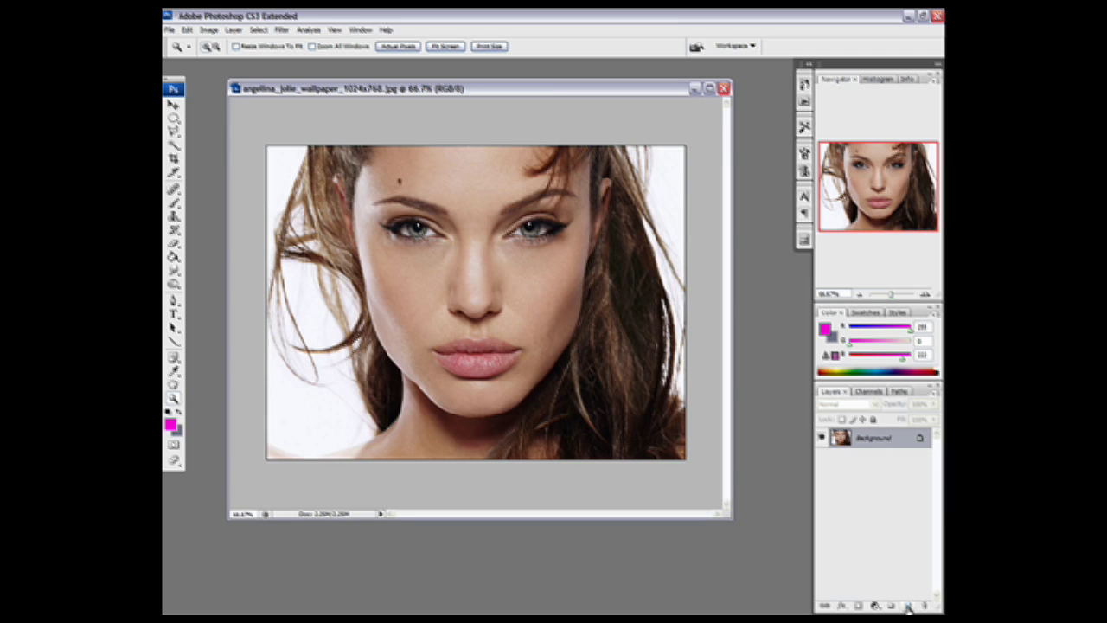
left_click_drag(887, 444, 906, 606)
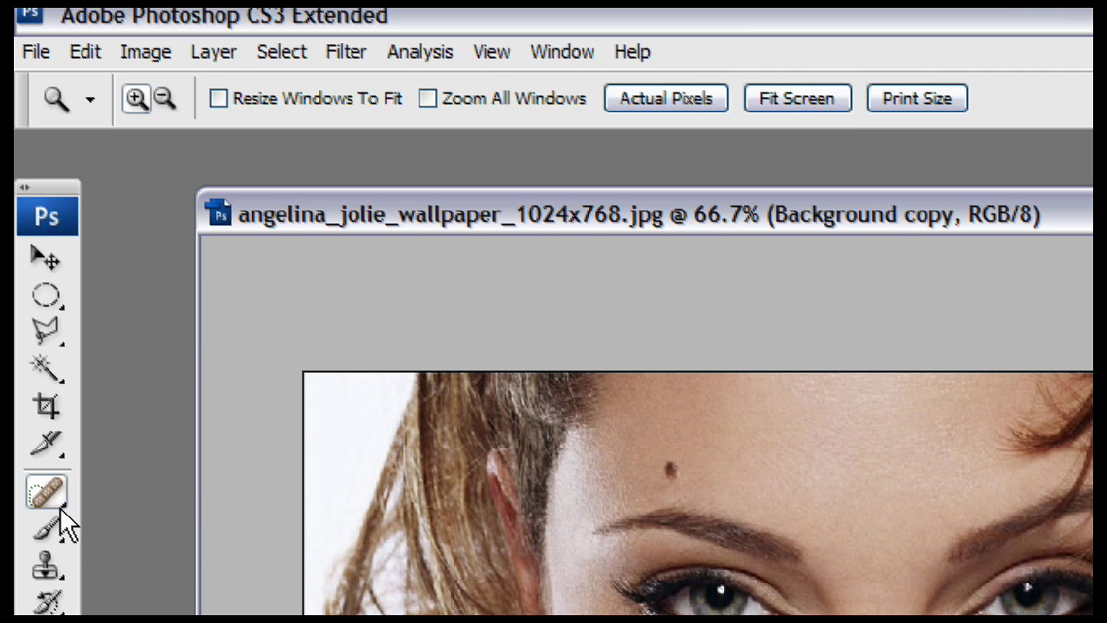
left_click(60, 506)
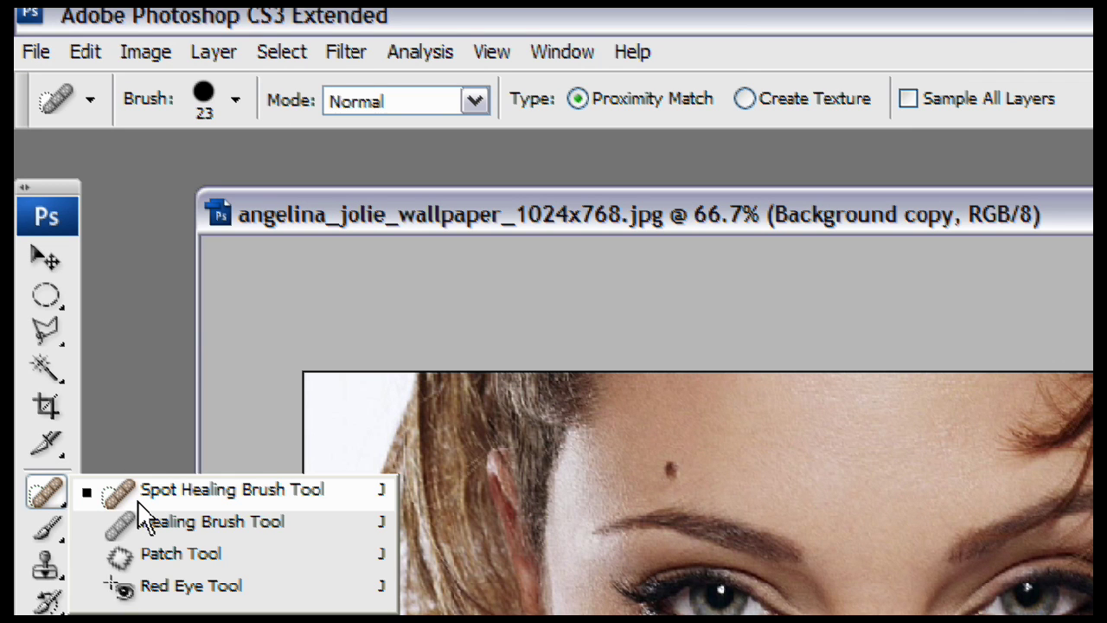
left_click(138, 500)
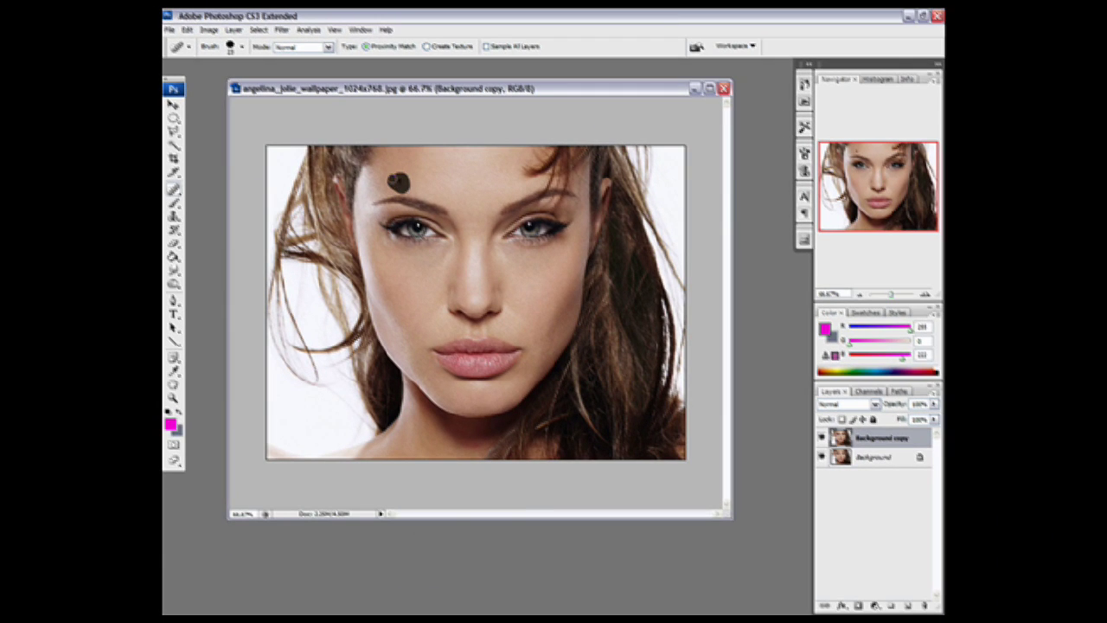
left_click(398, 180)
key("v")
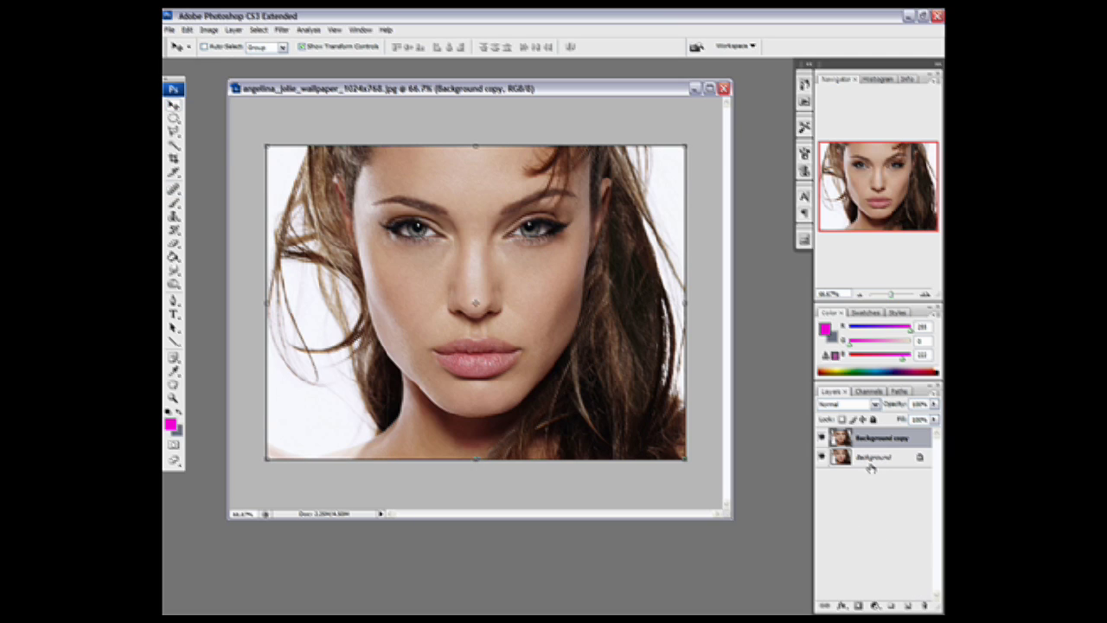
left_click(908, 606)
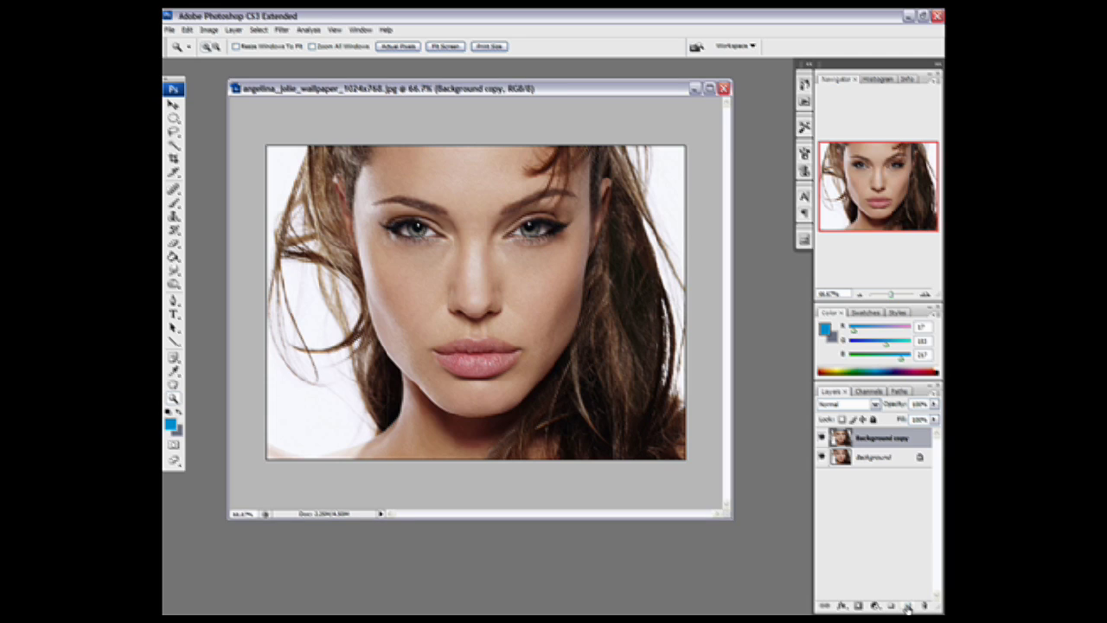
Step: Add an empty Layer 1 and zoom to 200% on the left eye
left_click(907, 607)
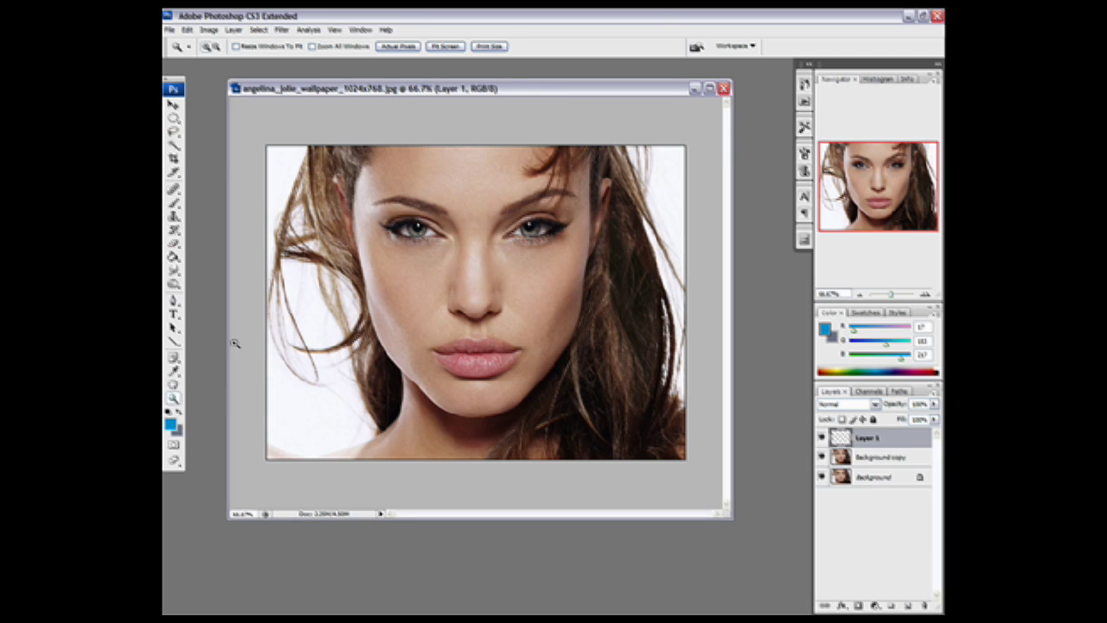
left_click(416, 217)
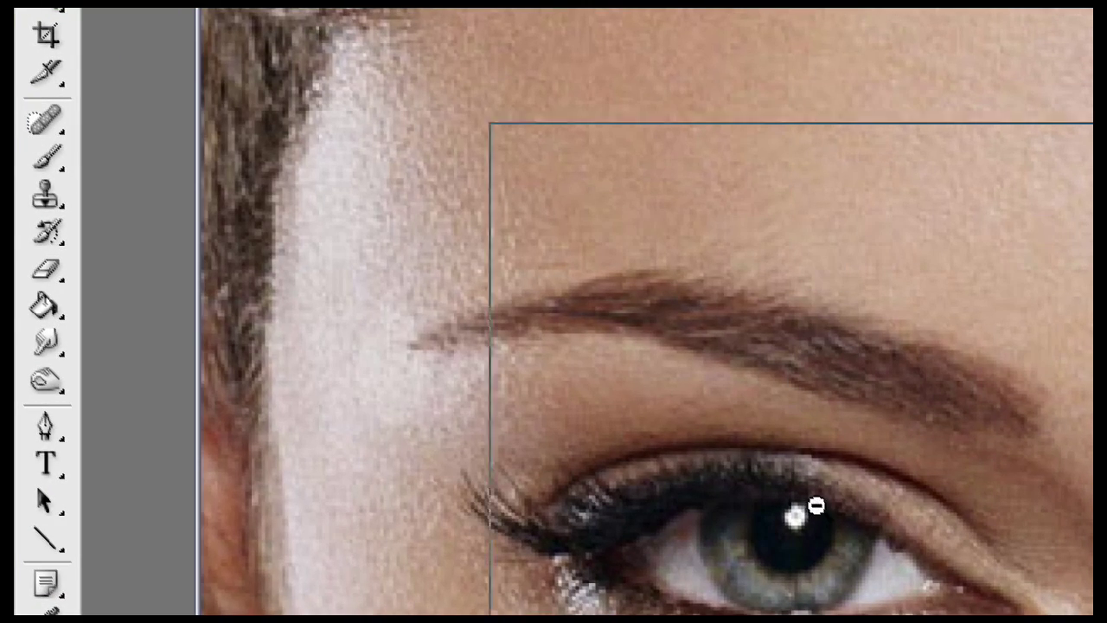
left_click(816, 510, "alt")
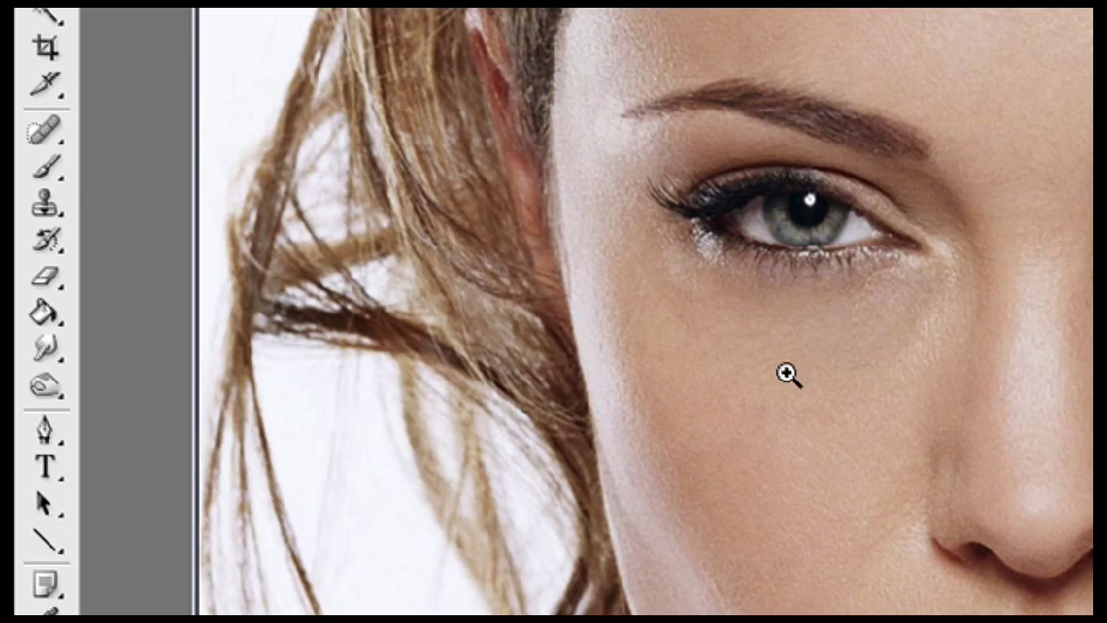
left_click(787, 374)
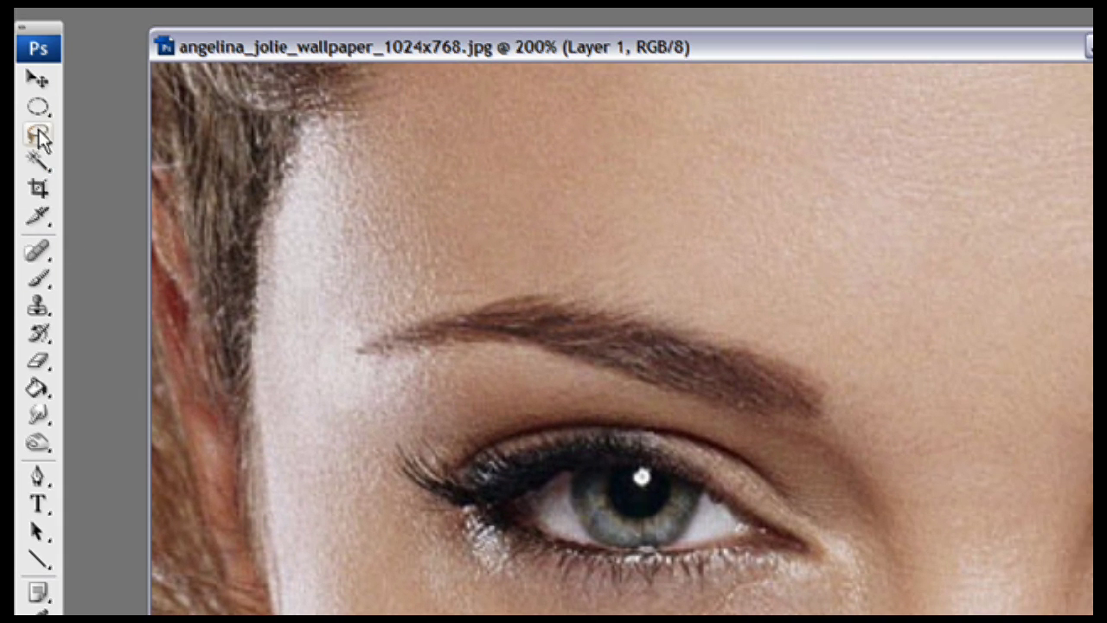
Step: Outline the left iris with the Polygonal Lasso into a closed selection
left_click(38, 133)
left_click(118, 160)
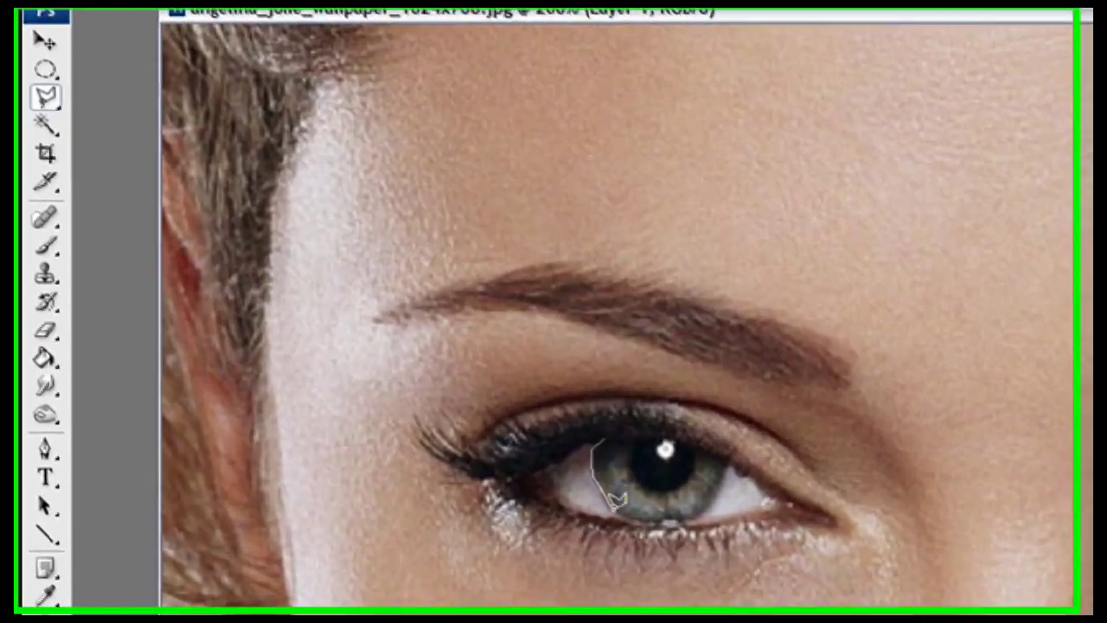
left_click(440, 297)
left_click(668, 521)
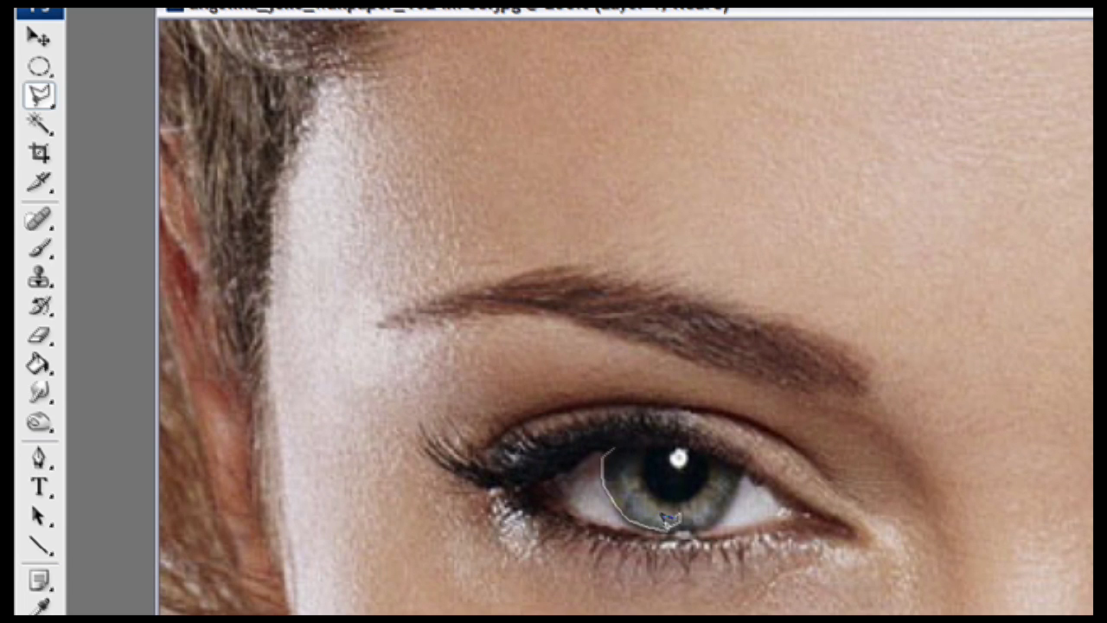
left_click(720, 507)
left_click(699, 445)
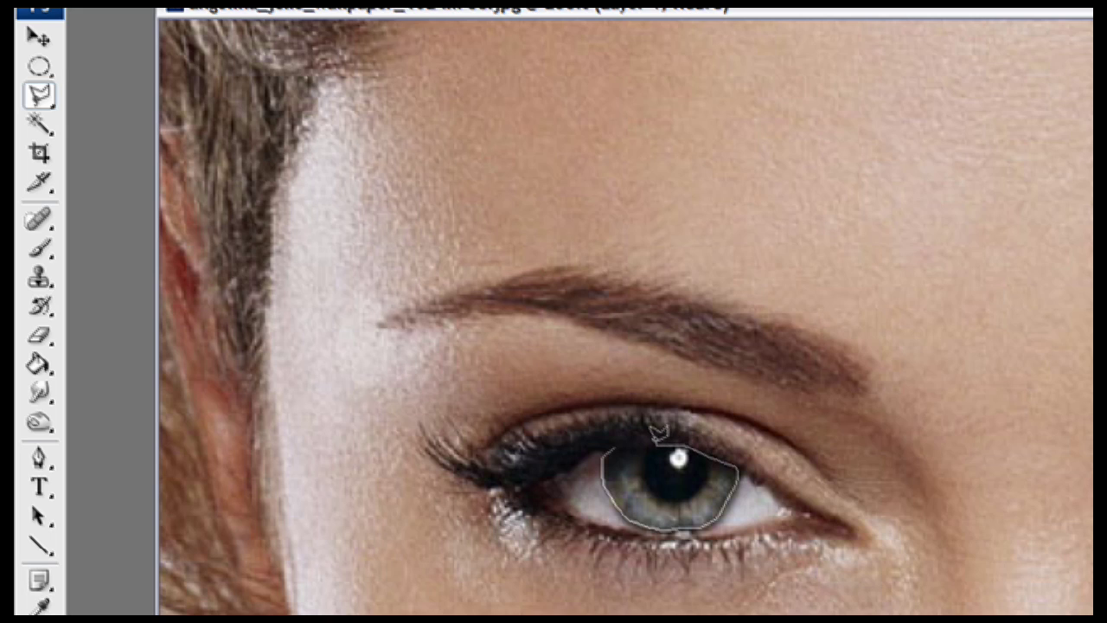
left_click(613, 448)
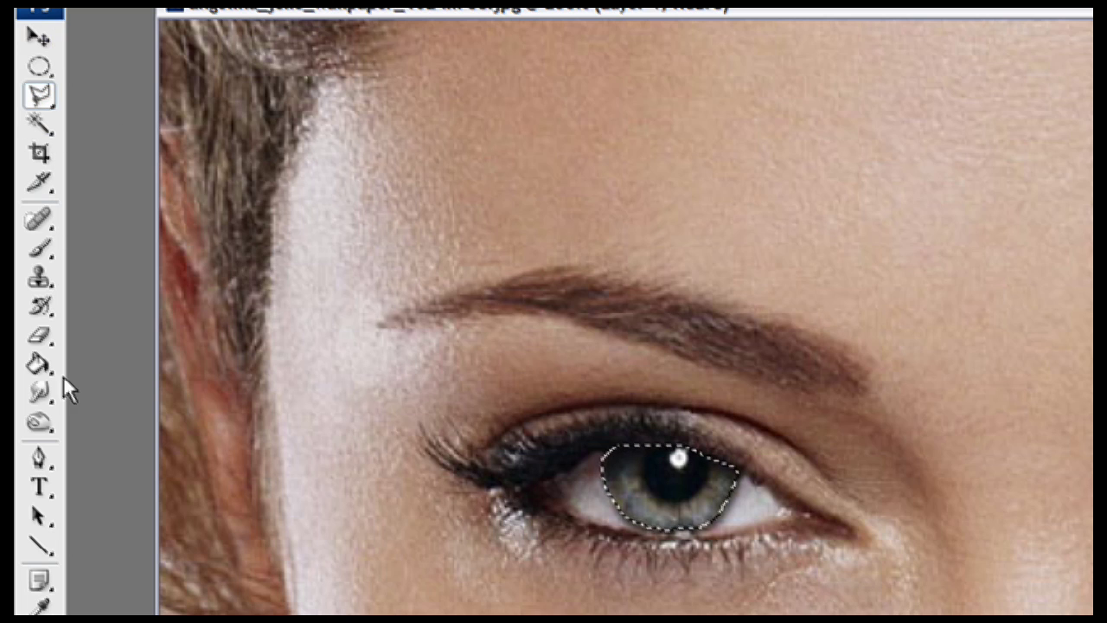
Step: Set the foreground colour to blue in the Color Picker
left_click(36, 237)
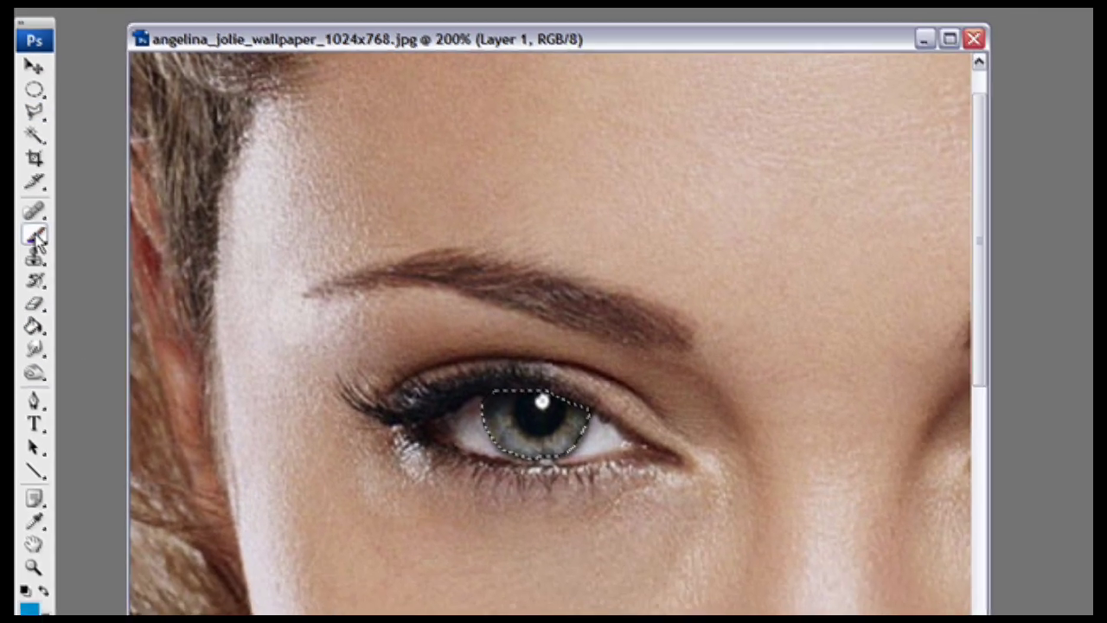
left_click(29, 559)
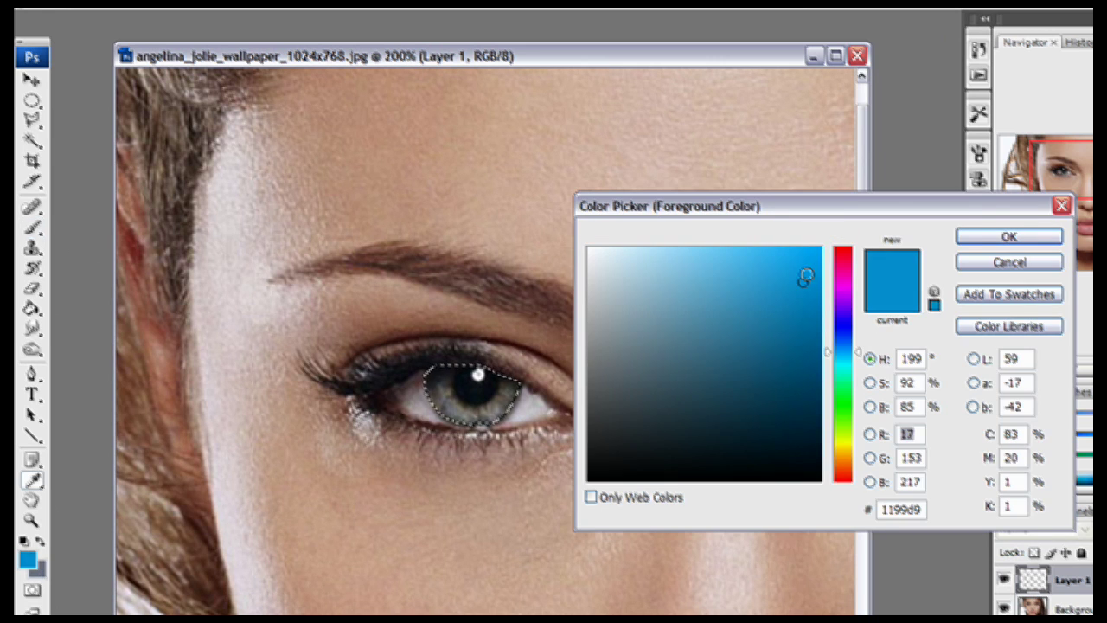
left_click_drag(805, 275, 801, 288)
left_click(995, 237)
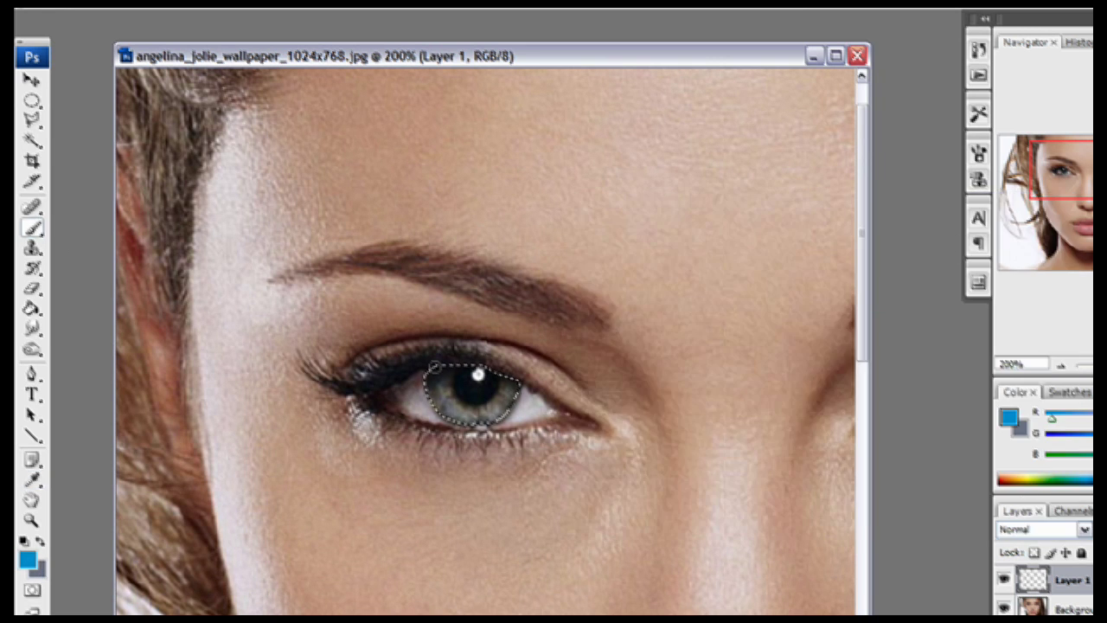
key("b")
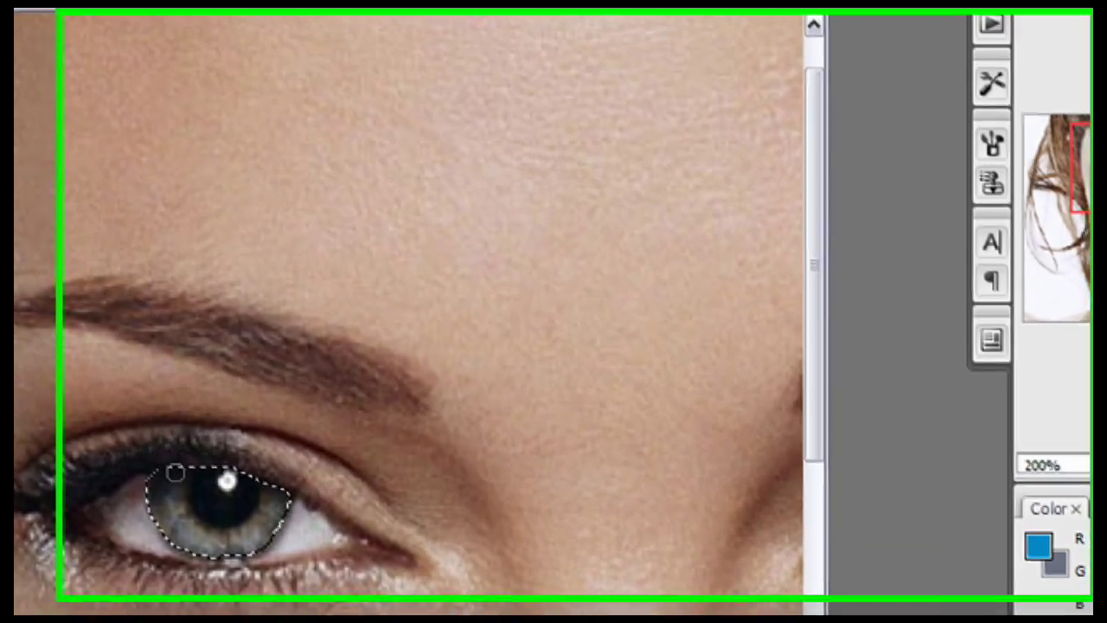
Step: Paint the selected left iris solid blue with the Brush
left_click_drag(443, 372, 423, 390)
mouse_move(95, 523)
left_mouse_down()
mouse_move(106, 517)
mouse_move(119, 536)
mouse_move(134, 518)
left_mouse_up()
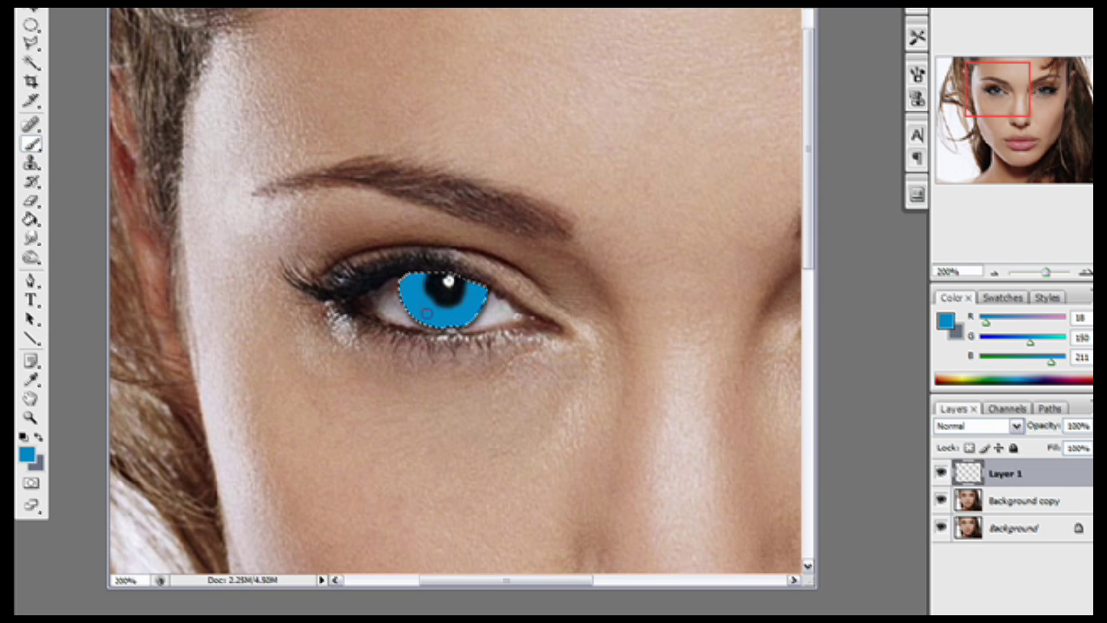
left_click_drag(483, 581, 597, 581)
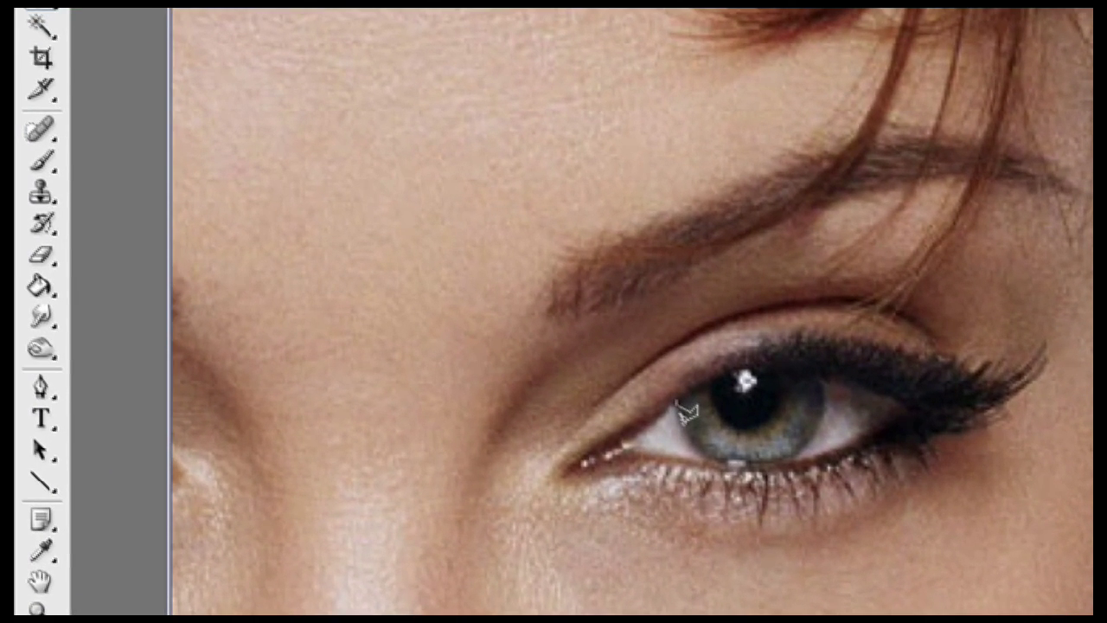
Step: Select the other eye's iris and paint it blue as well
mouse_move(687, 428)
left_mouse_down()
mouse_move(726, 456)
mouse_move(787, 450)
mouse_move(805, 442)
mouse_move(827, 385)
mouse_move(798, 364)
mouse_move(723, 368)
mouse_move(678, 389)
left_mouse_up()
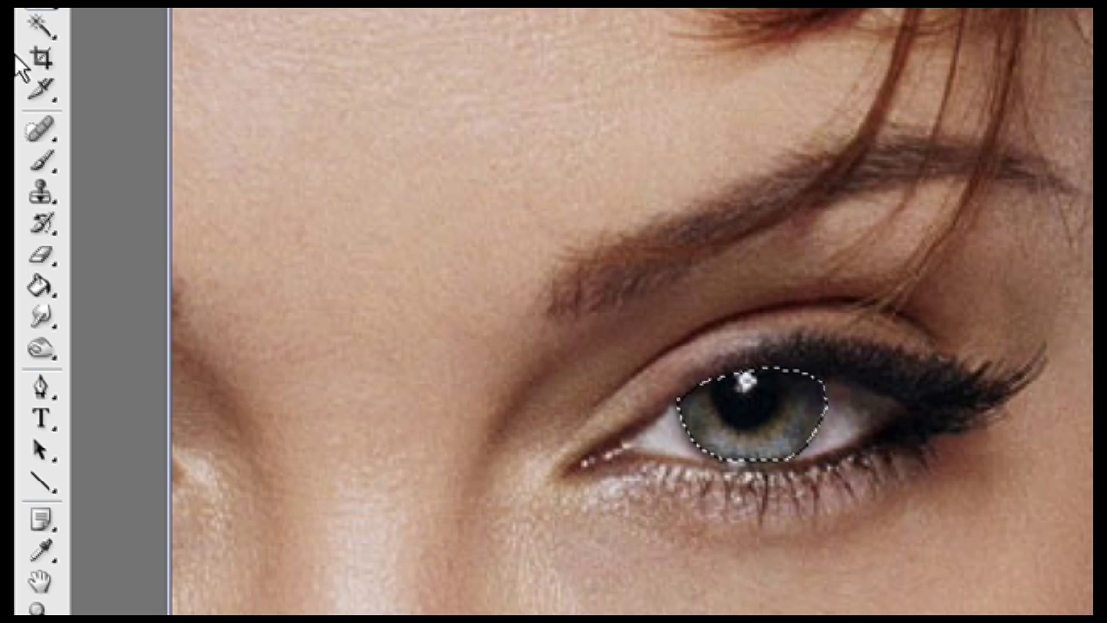
left_click(40, 169)
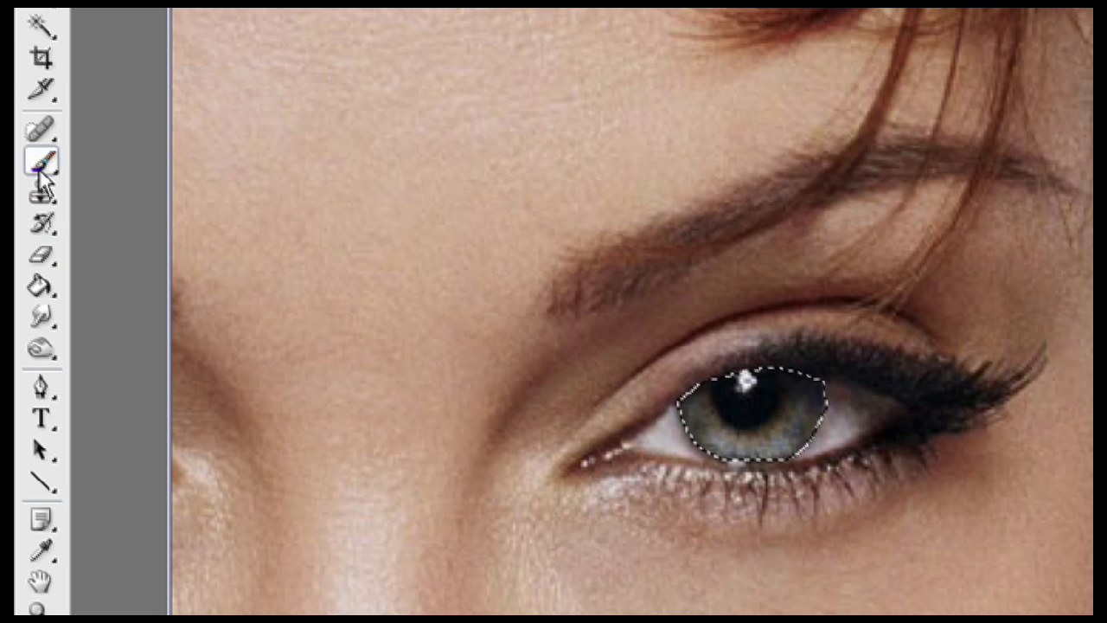
mouse_move(685, 406)
left_mouse_down()
mouse_move(697, 398)
mouse_move(774, 424)
left_mouse_up()
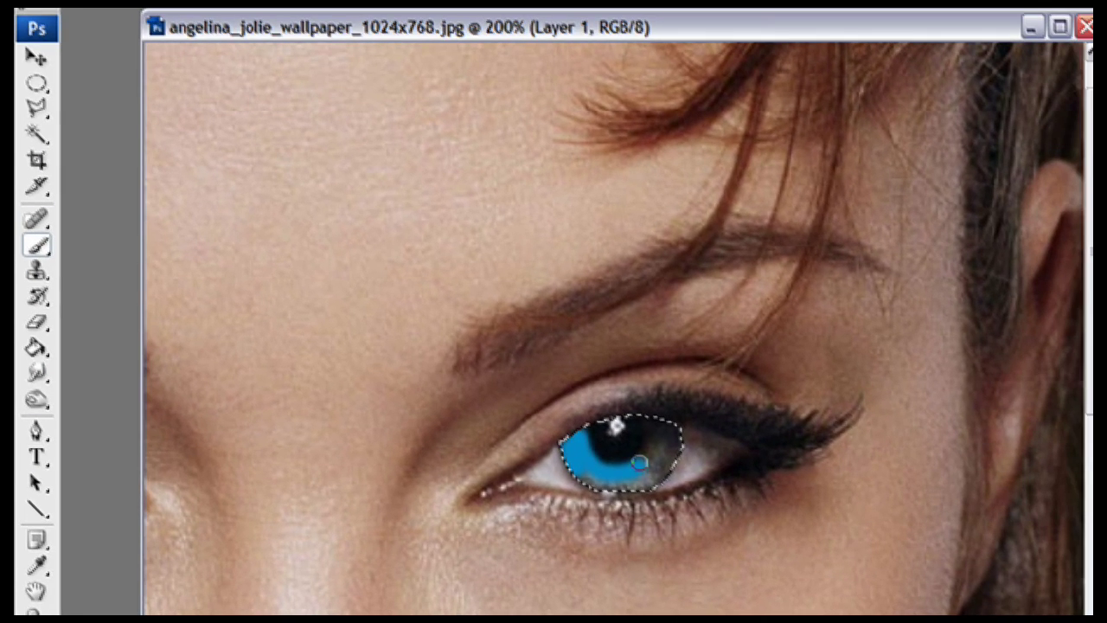
mouse_move(639, 463)
left_mouse_down()
mouse_move(649, 415)
mouse_move(672, 432)
mouse_move(654, 474)
mouse_move(582, 476)
left_mouse_up()
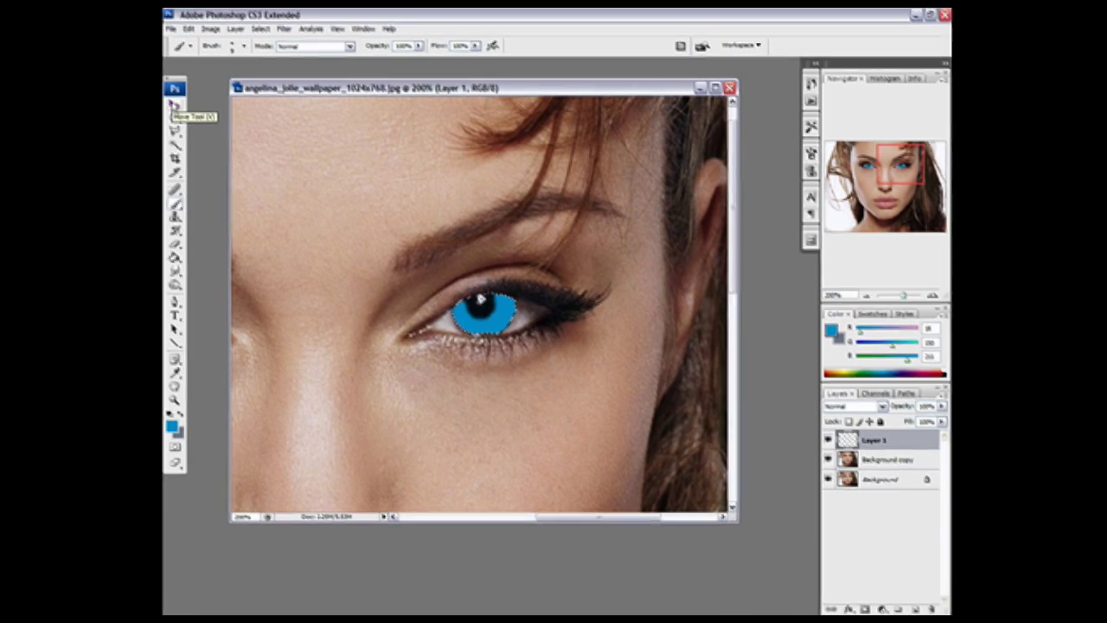
Step: Zoom out and lower Layer 1's opacity so the blue irises look natural
left_click(173, 398)
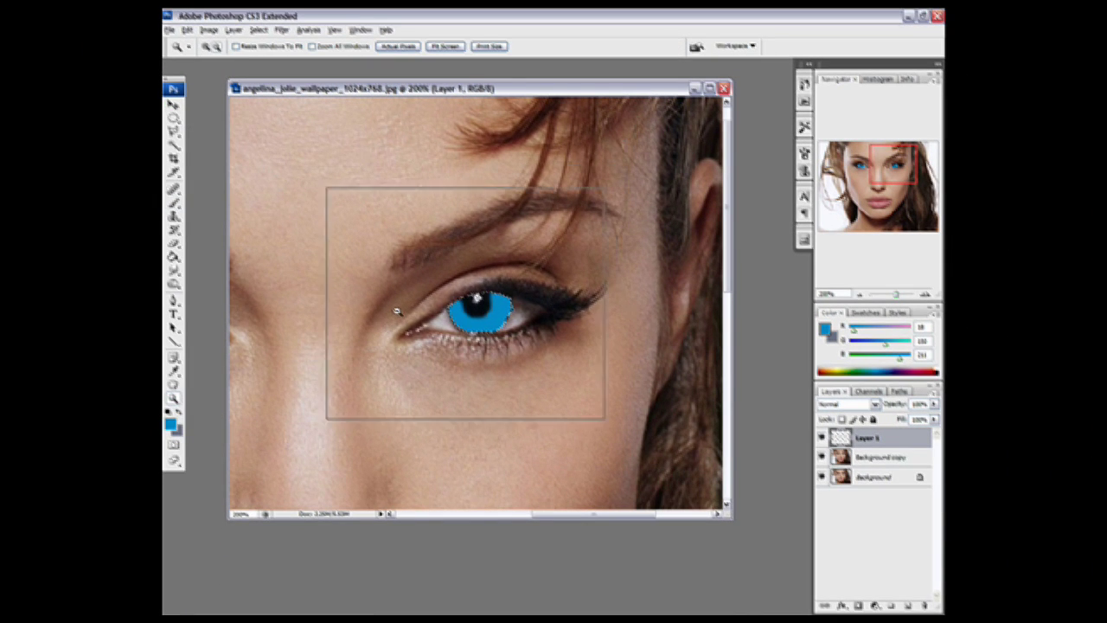
left_click(381, 331, "alt")
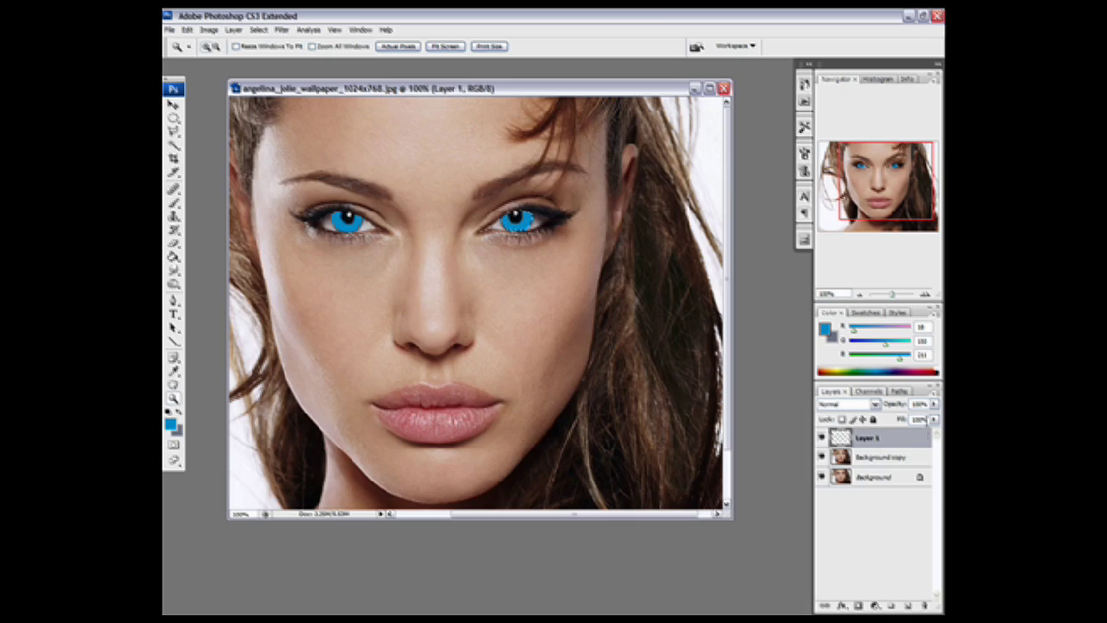
left_click(934, 418)
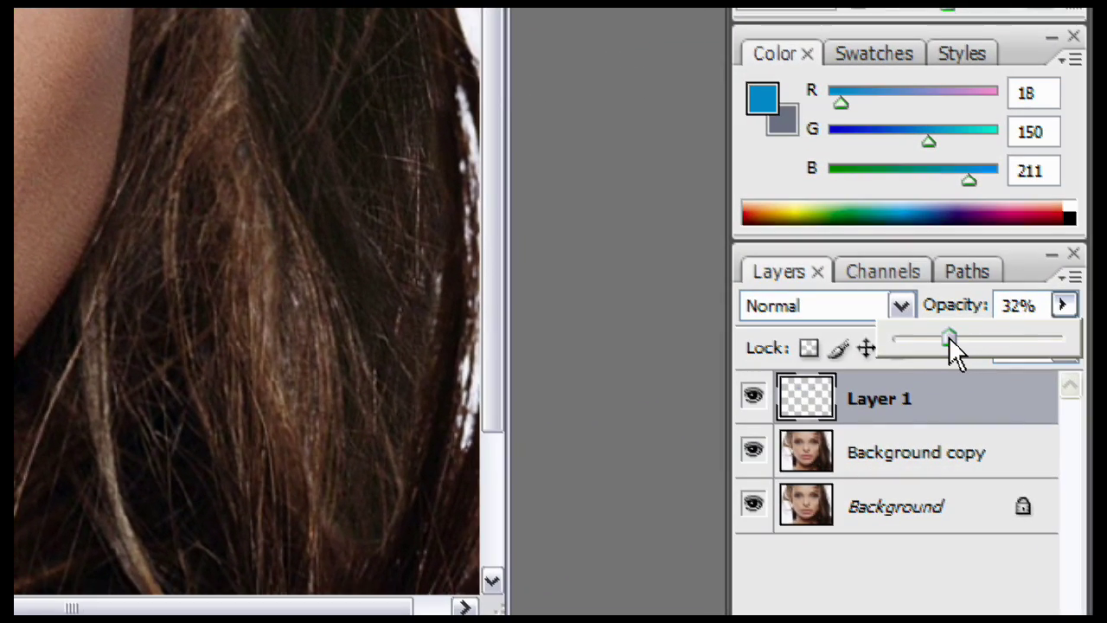
left_click_drag(943, 340, 905, 341)
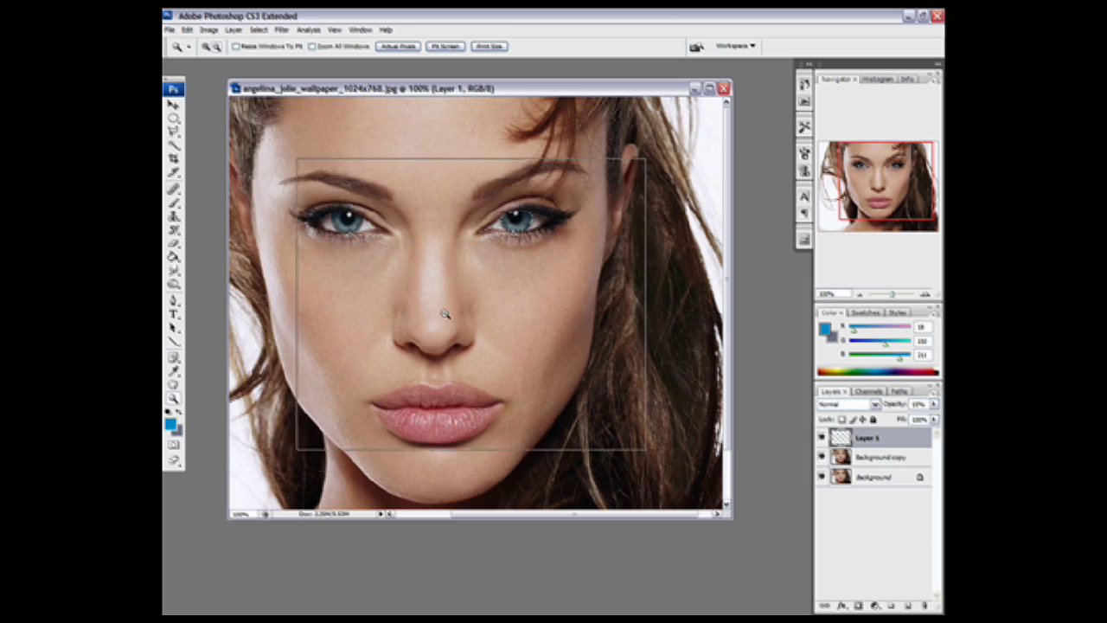
left_click(343, 308, "alt")
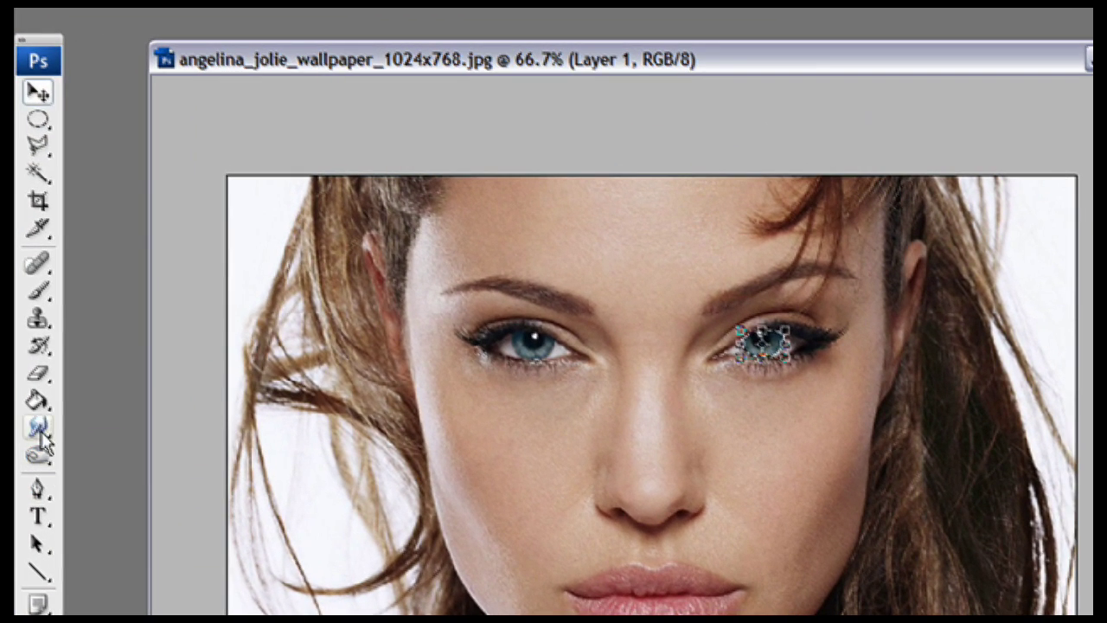
Step: Clear the selection around the right eye using the Polygonal Lasso
left_click(38, 145)
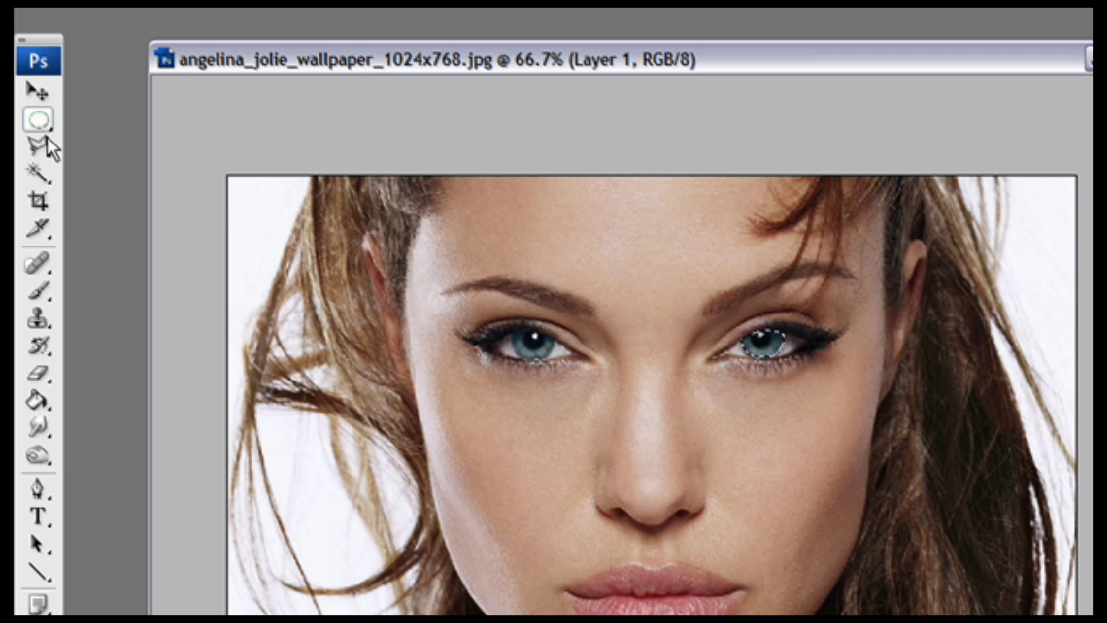
left_click(225, 114)
left_click(241, 117)
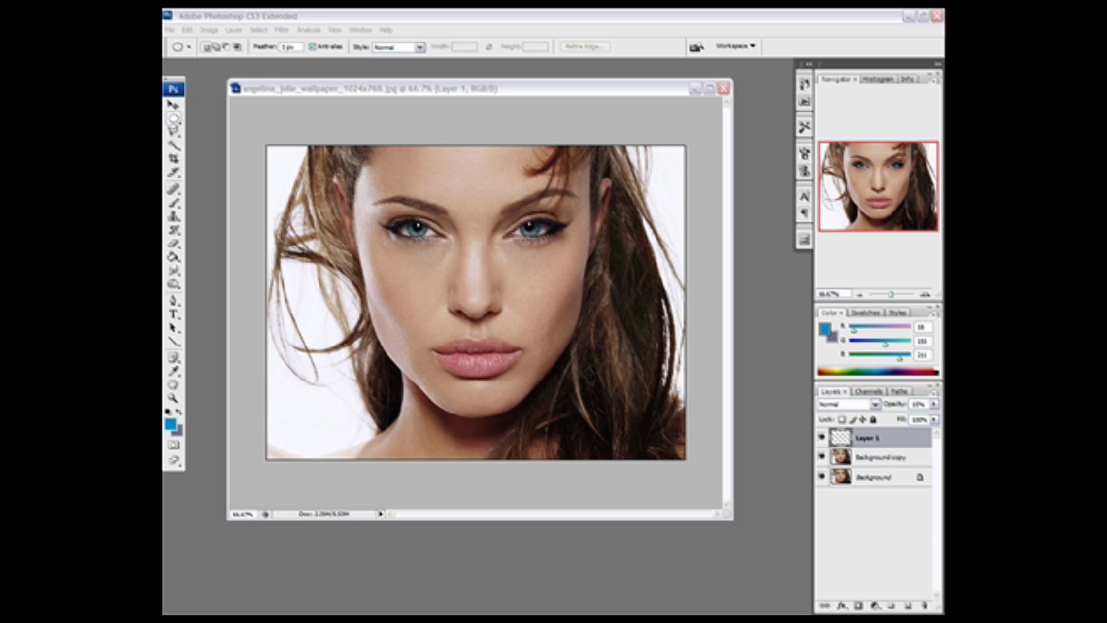
Step: Add Layer 2 and set the foreground colour to deep red bb1115
left_click(907, 606)
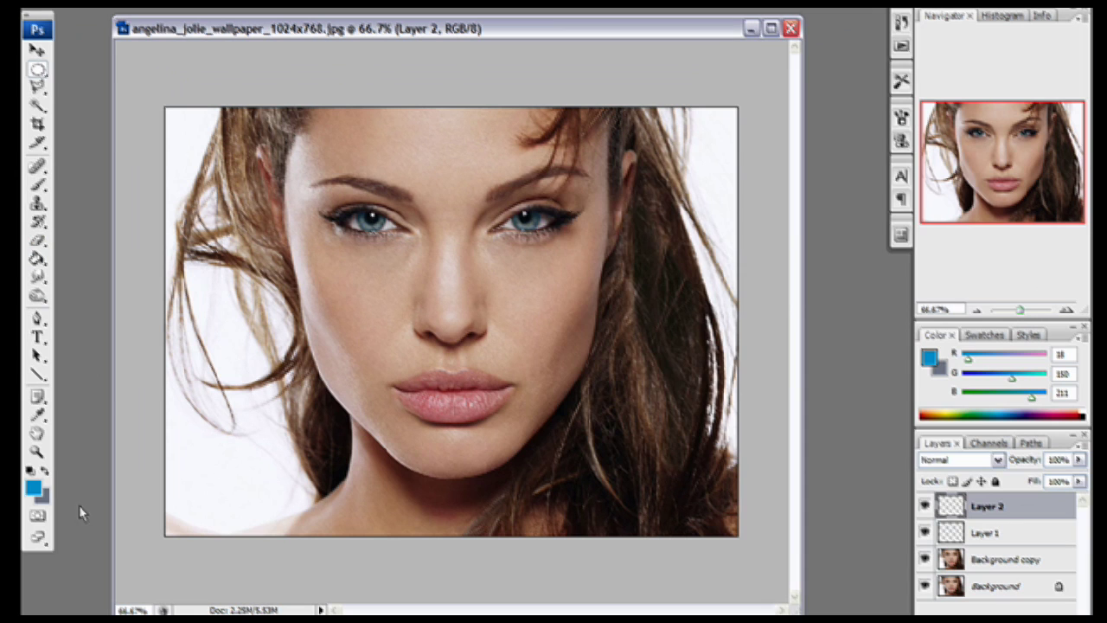
left_click(33, 488)
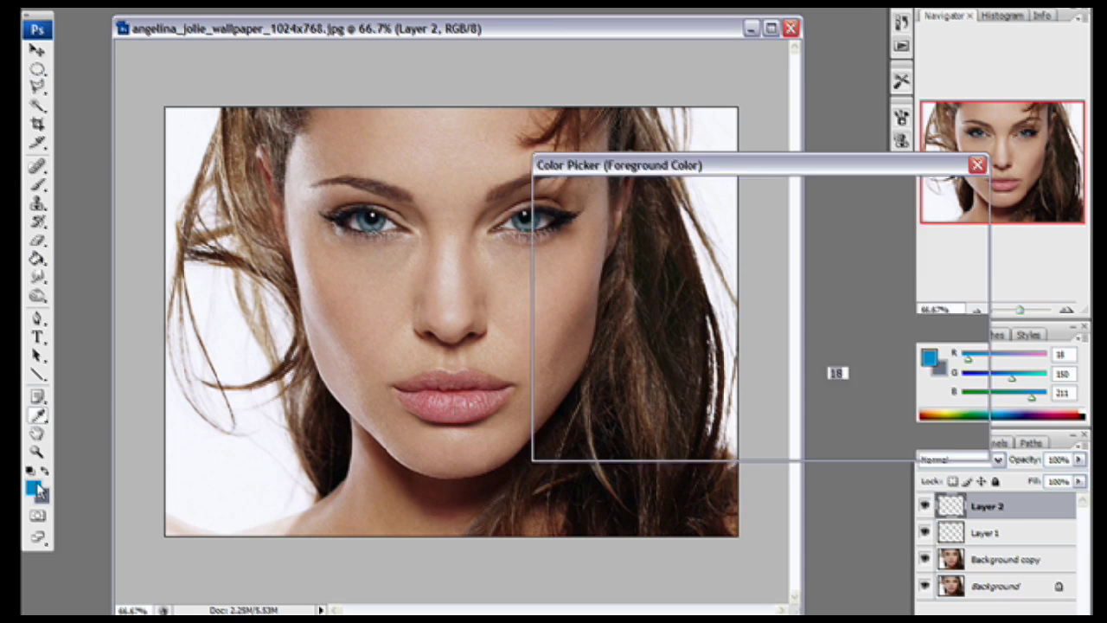
left_click_drag(777, 312, 778, 211)
mouse_move(659, 171)
left_mouse_down()
mouse_move(556, 162)
mouse_move(598, 234)
mouse_move(635, 223)
mouse_move(613, 212)
mouse_move(614, 231)
left_mouse_up()
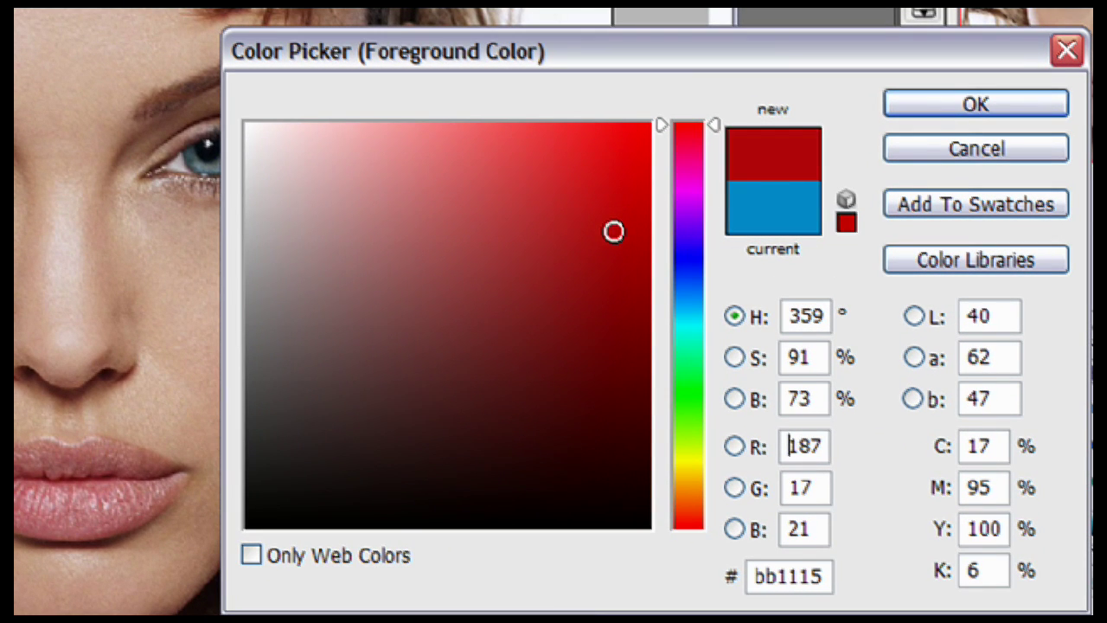
left_click(955, 113)
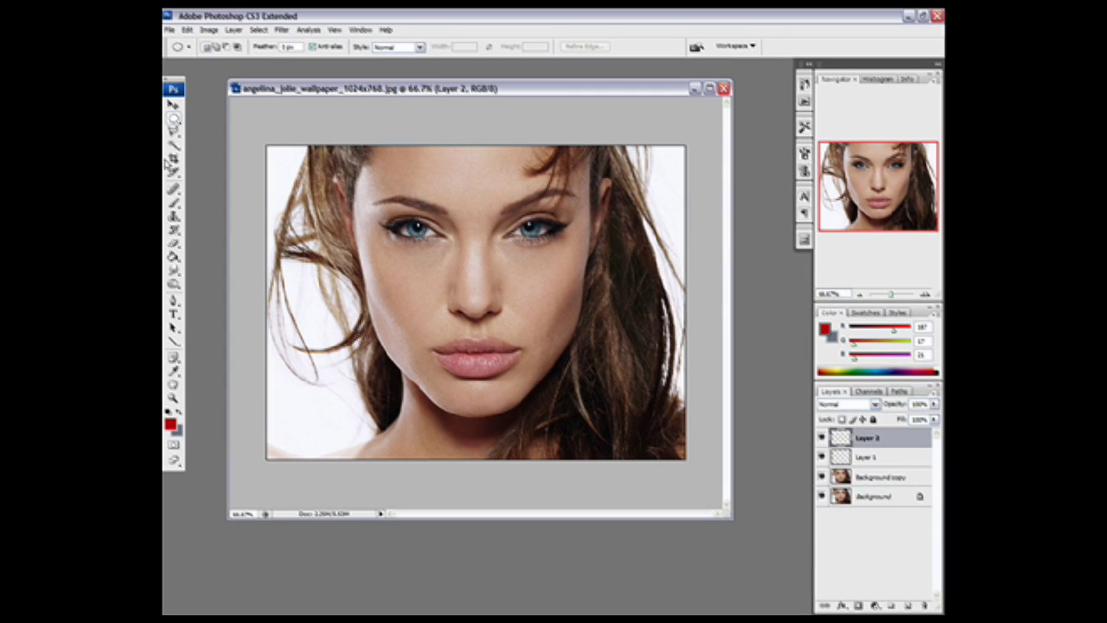
Step: Choose the Magnetic Lasso and zoom in to 200% on the lips
left_click(174, 130)
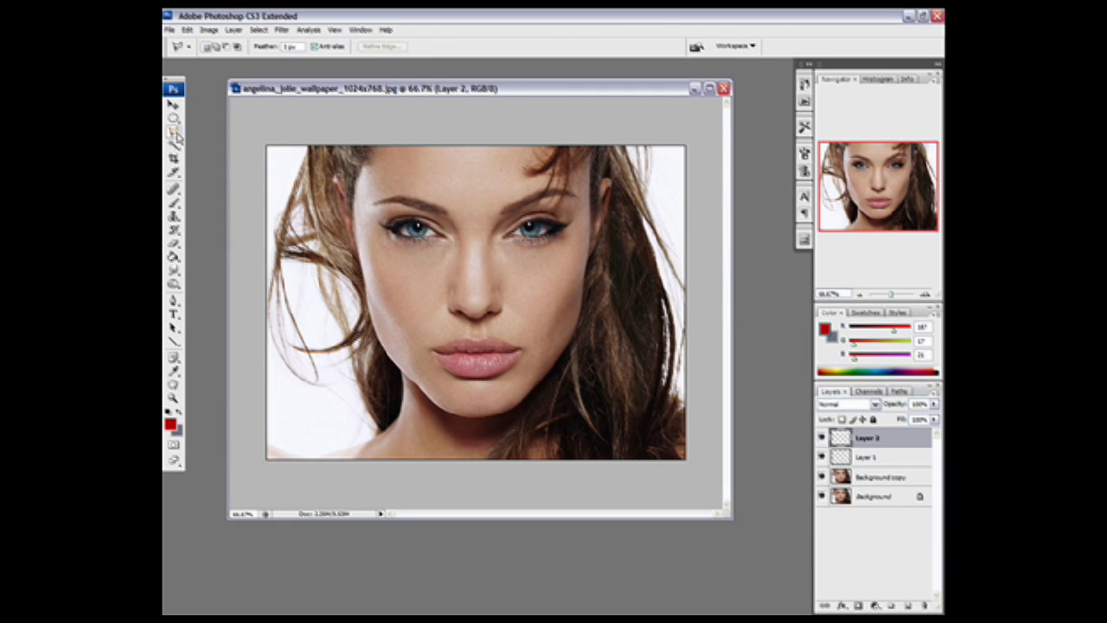
left_click(177, 137)
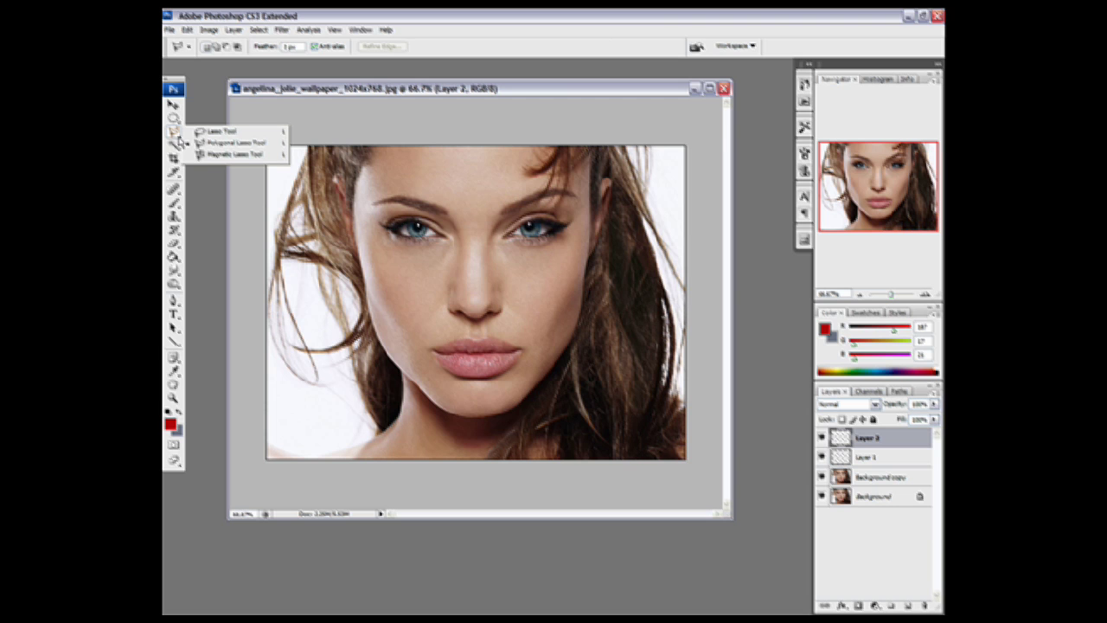
left_click(210, 154)
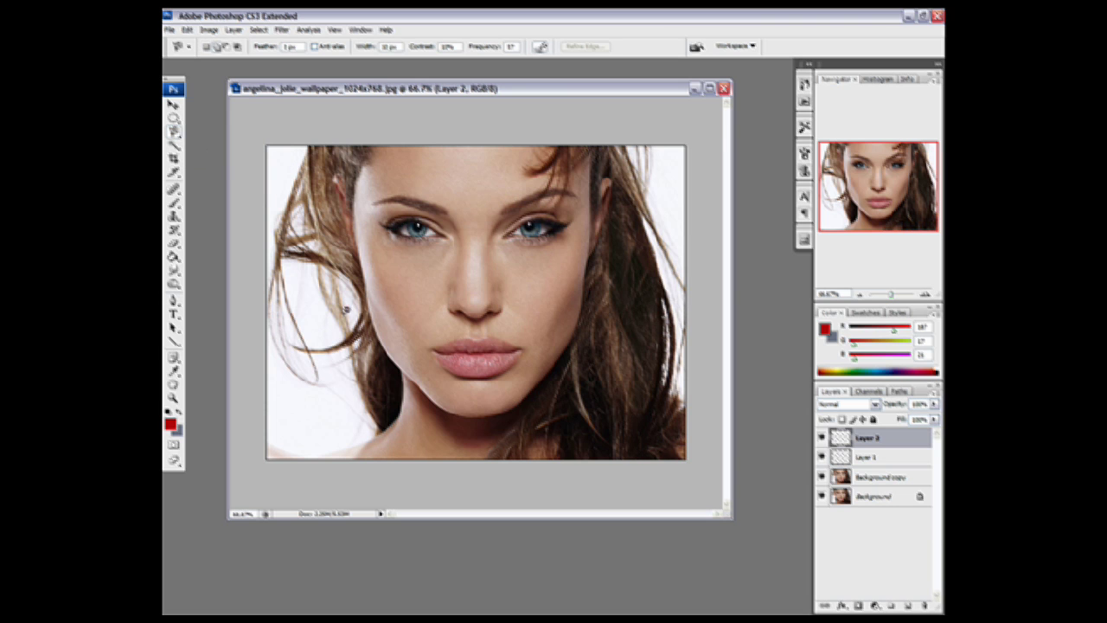
left_click(174, 399)
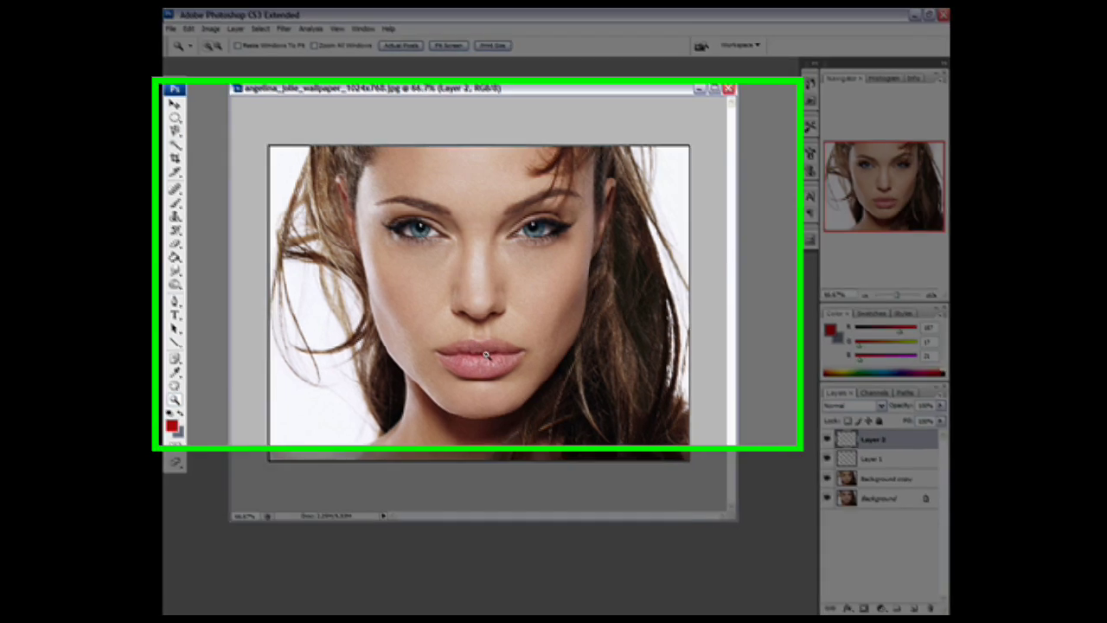
left_click(468, 345)
left_click(468, 344)
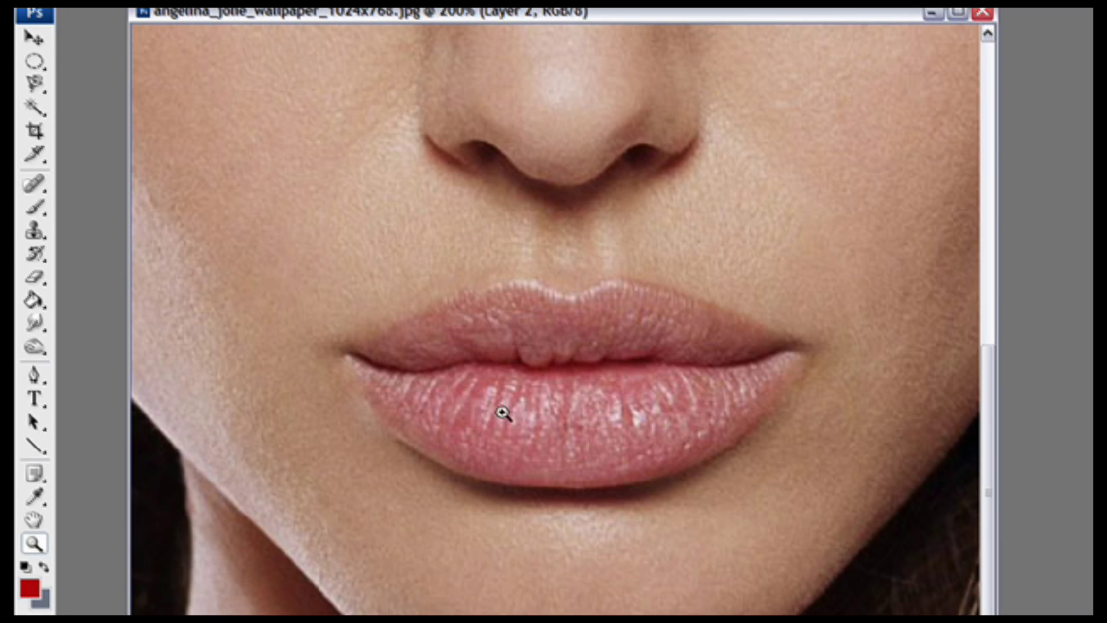
left_click(35, 84)
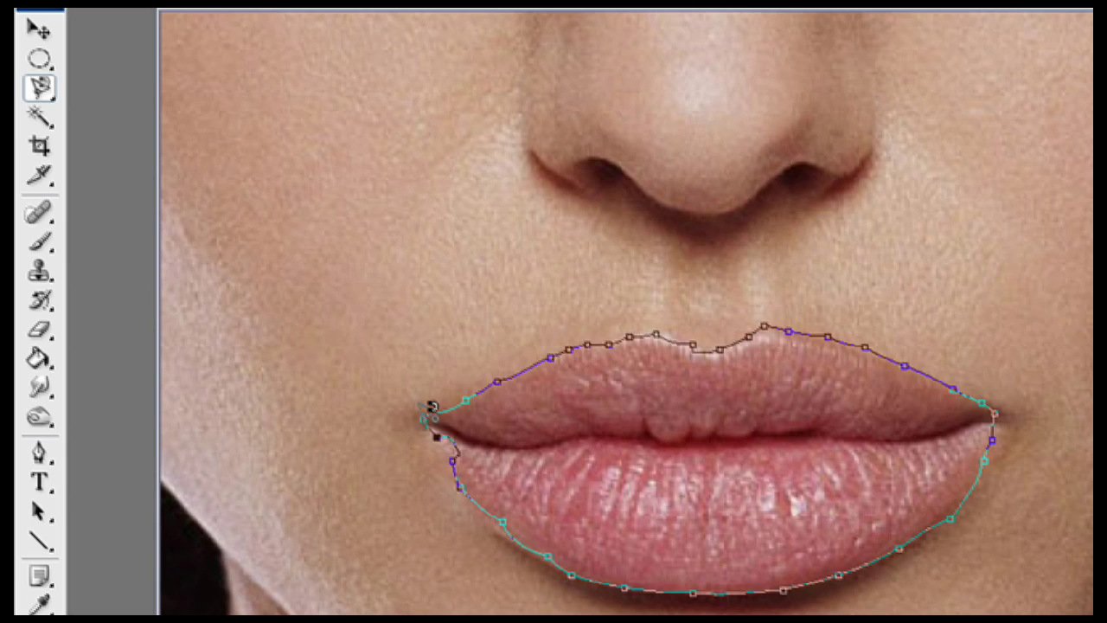
Step: Close the lip selection and paint a first red stroke at the left corner
left_click(432, 406)
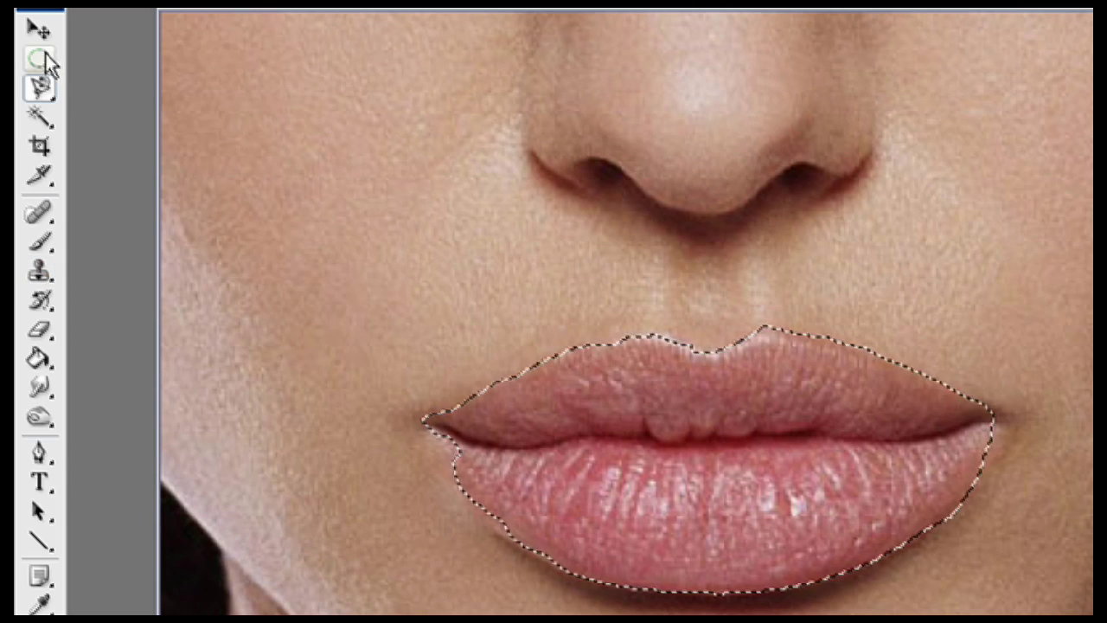
left_click(39, 242)
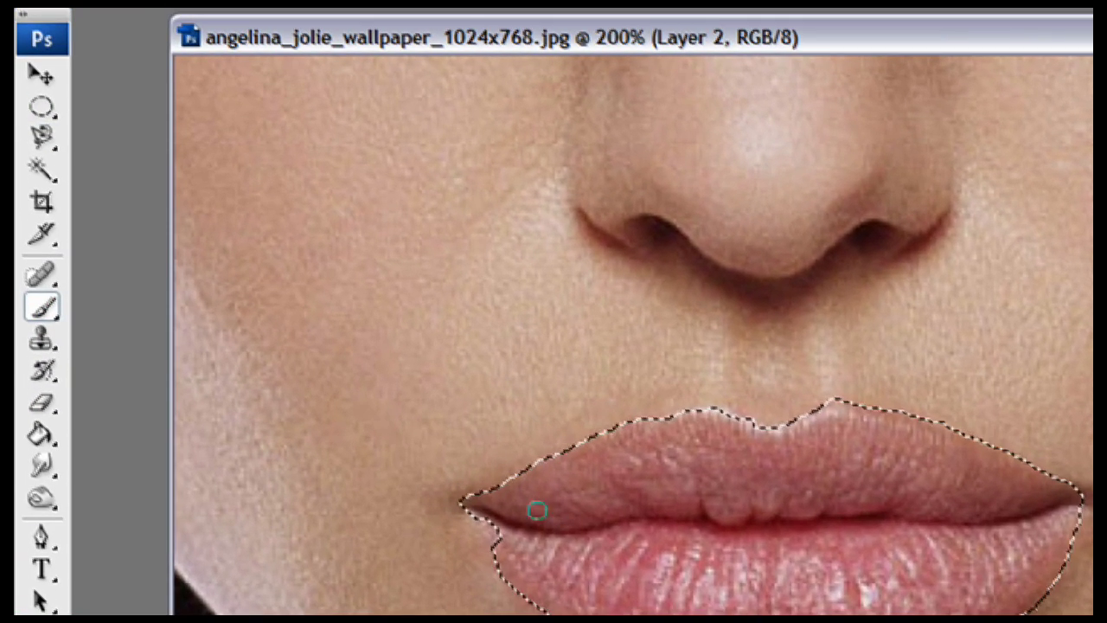
left_click_drag(473, 468, 498, 484)
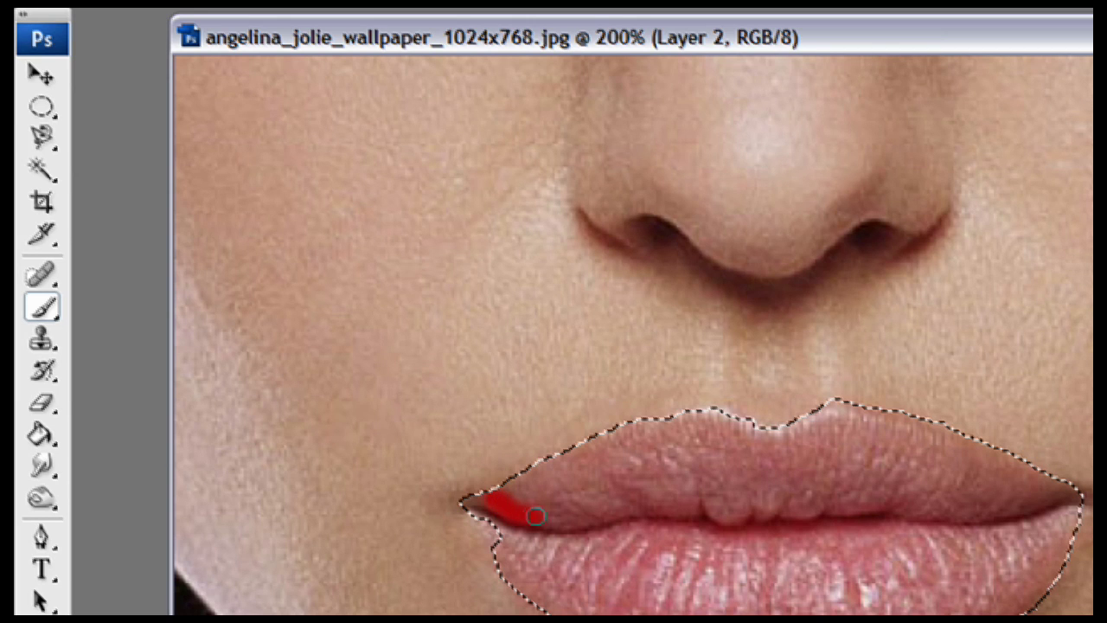
Step: Paint red across the whole lip selection and drop Layer 2 to about 47% opacity
mouse_move(535, 516)
left_mouse_down()
mouse_move(886, 500)
mouse_move(984, 512)
mouse_move(1052, 493)
mouse_move(1026, 462)
mouse_move(834, 407)
mouse_move(755, 437)
mouse_move(718, 415)
mouse_move(606, 429)
mouse_move(500, 494)
mouse_move(519, 500)
mouse_move(605, 467)
mouse_move(645, 438)
mouse_move(679, 445)
mouse_move(576, 483)
mouse_move(623, 494)
mouse_move(714, 457)
mouse_move(695, 479)
mouse_move(731, 490)
mouse_move(765, 452)
mouse_move(691, 431)
mouse_move(804, 443)
left_mouse_up()
mouse_move(805, 443)
left_mouse_down()
mouse_move(700, 470)
mouse_move(741, 490)
mouse_move(765, 471)
mouse_move(803, 474)
mouse_move(771, 494)
mouse_move(830, 455)
mouse_move(860, 407)
mouse_move(1043, 481)
left_mouse_up()
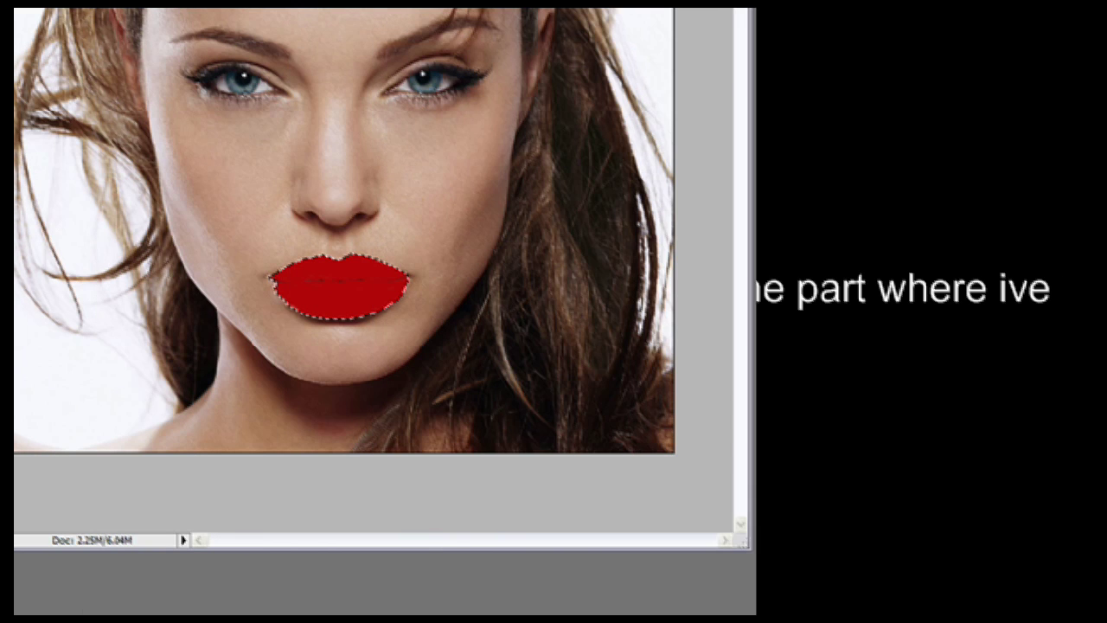
mouse_move(1075, 364)
left_mouse_down()
mouse_move(1080, 391)
mouse_move(1026, 387)
left_mouse_up()
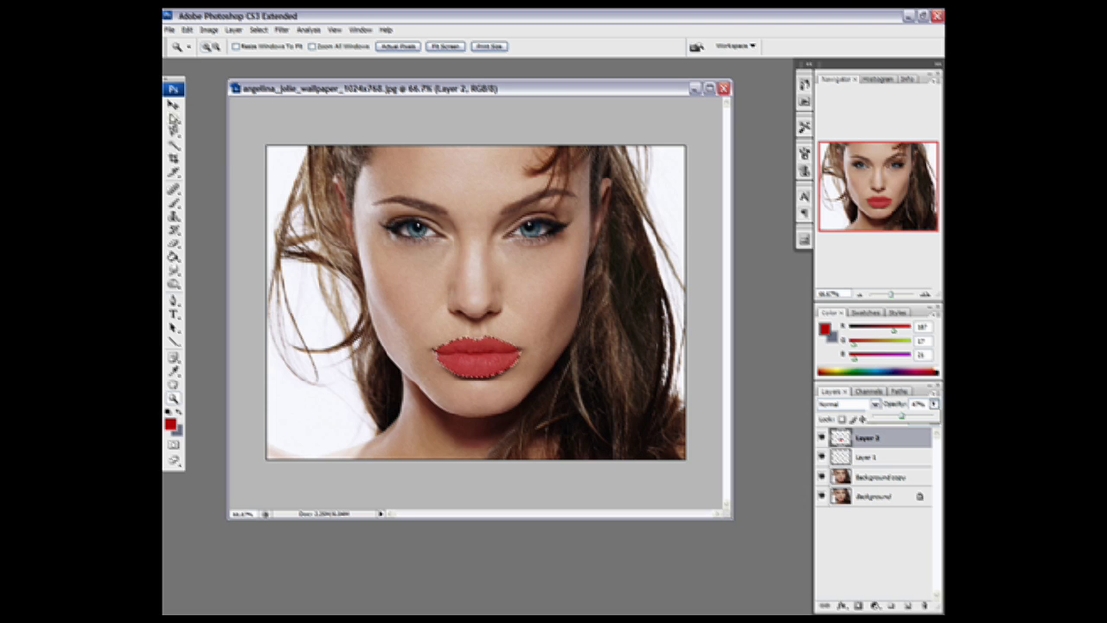
Step: Drop the lip selection with a Polygonal Lasso click, dismissing the no-pixels warning
left_click(174, 144)
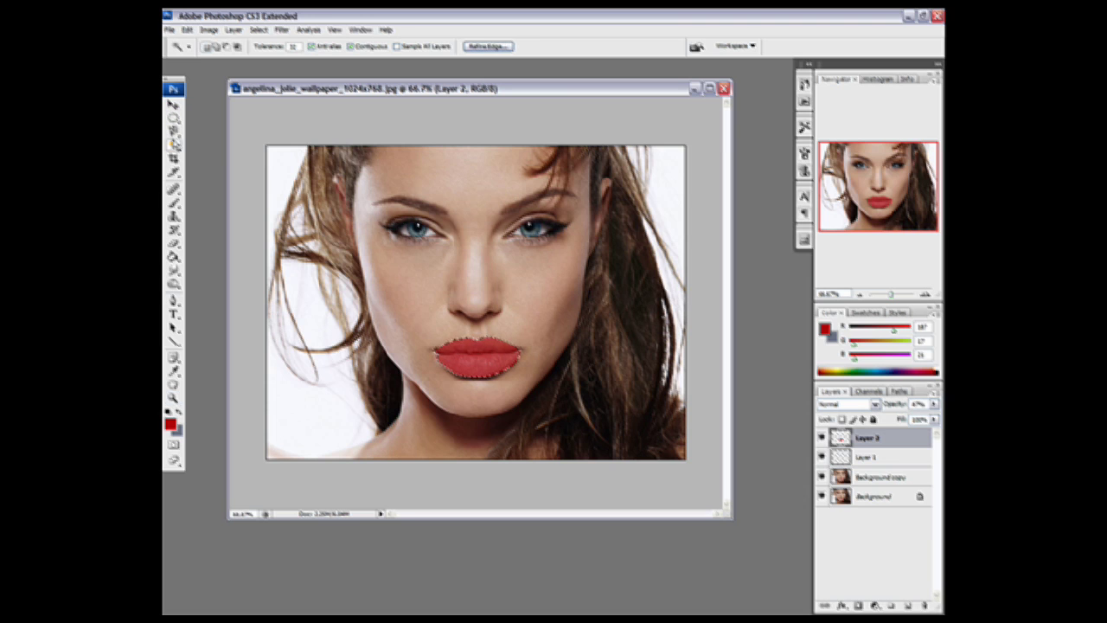
left_click(175, 130)
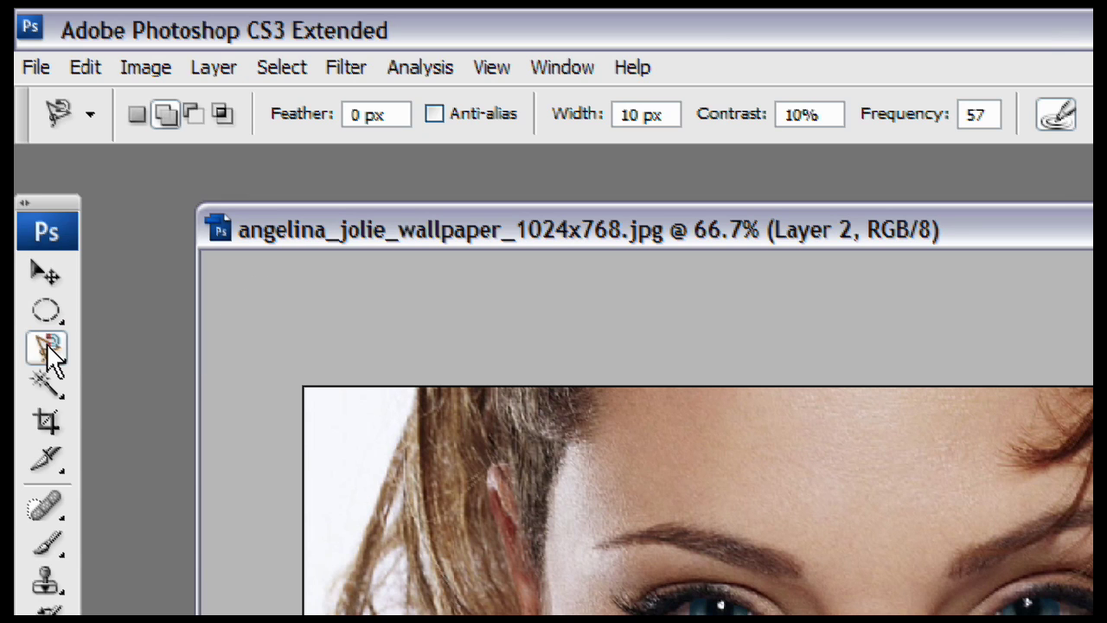
left_click_drag(47, 346, 121, 345)
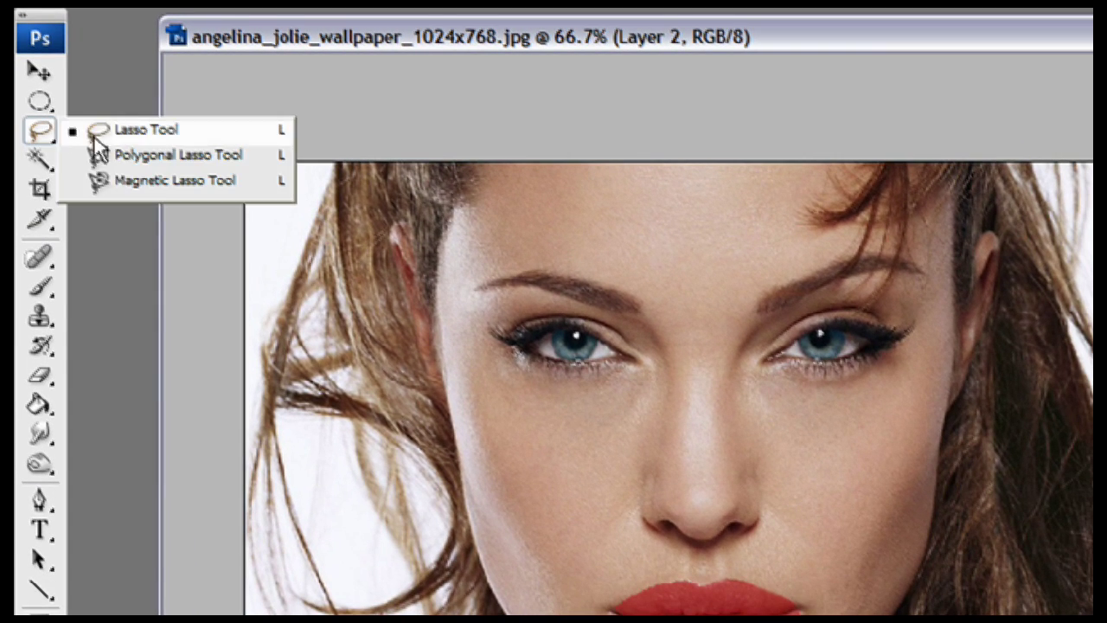
left_click_drag(42, 129, 164, 154)
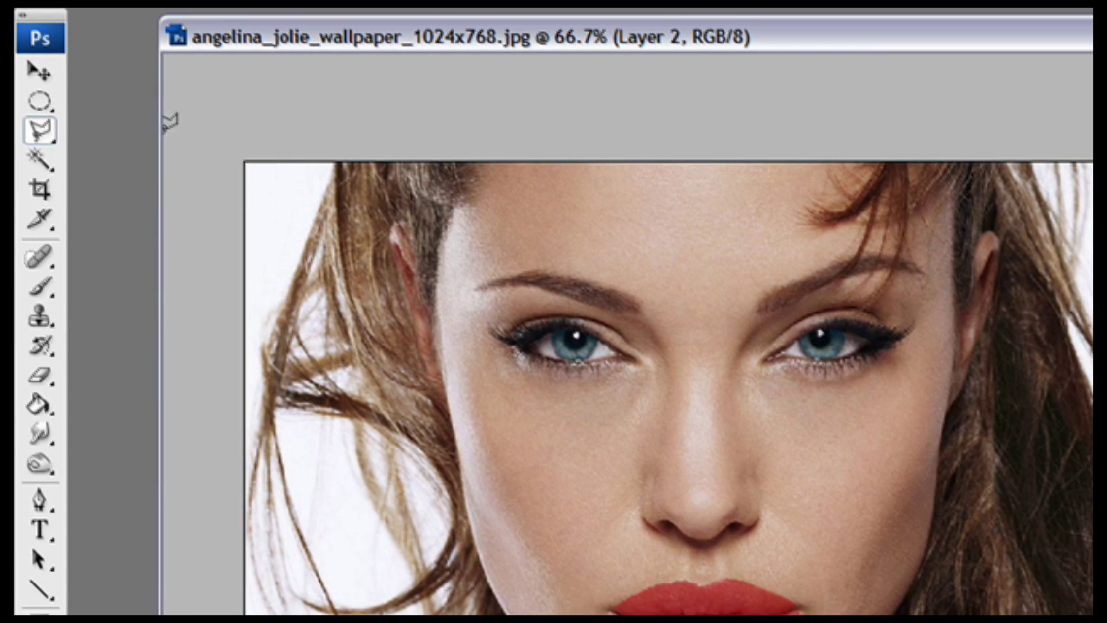
left_click(243, 108)
double_click(203, 83)
left_click(562, 241)
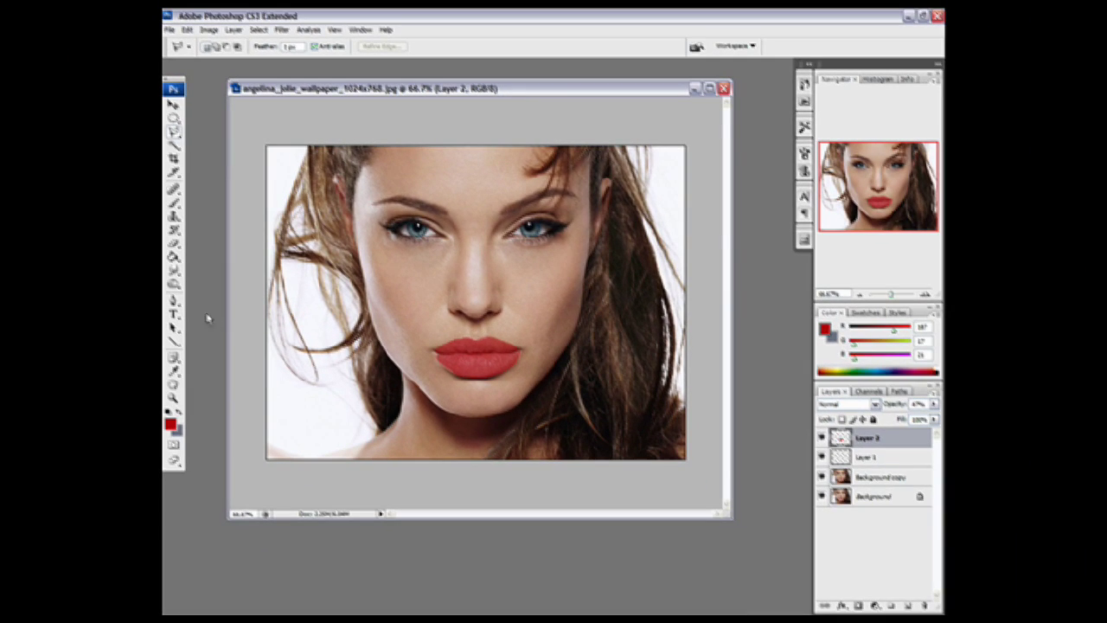
left_click(174, 105)
Step: Zoom to 200% on the lips and raise Layer 2 to full opacity
left_click(173, 399)
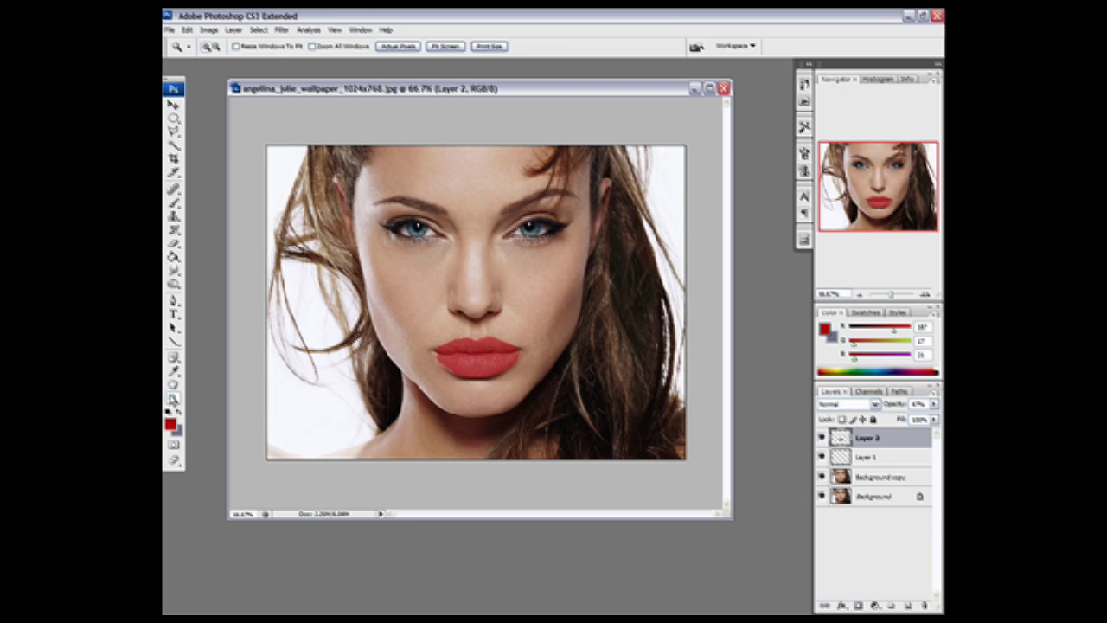
left_click(451, 368)
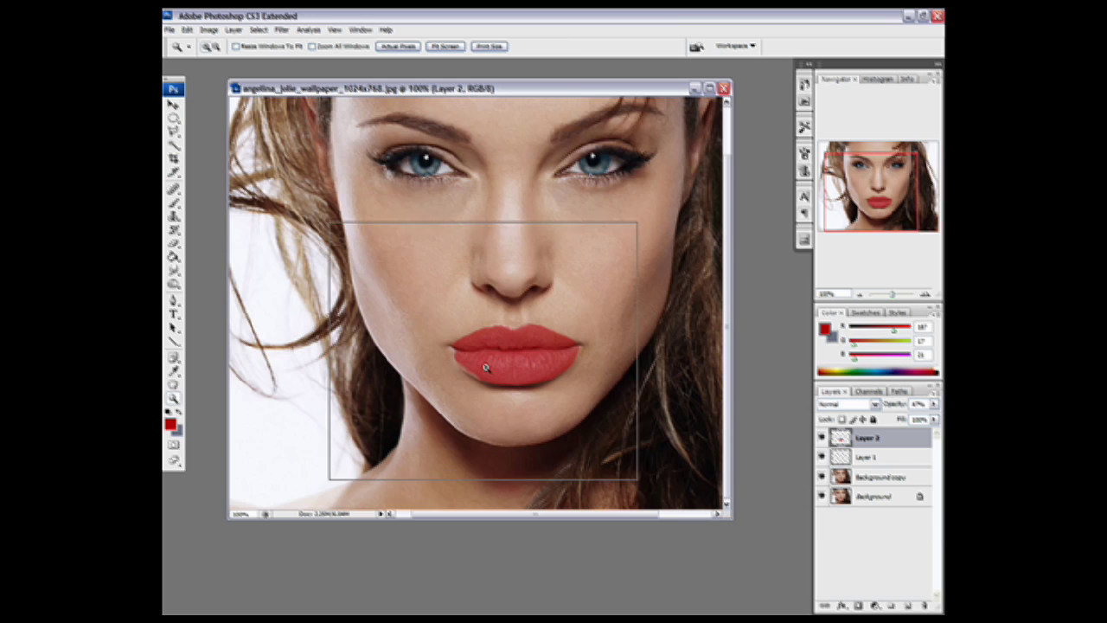
left_click(487, 368)
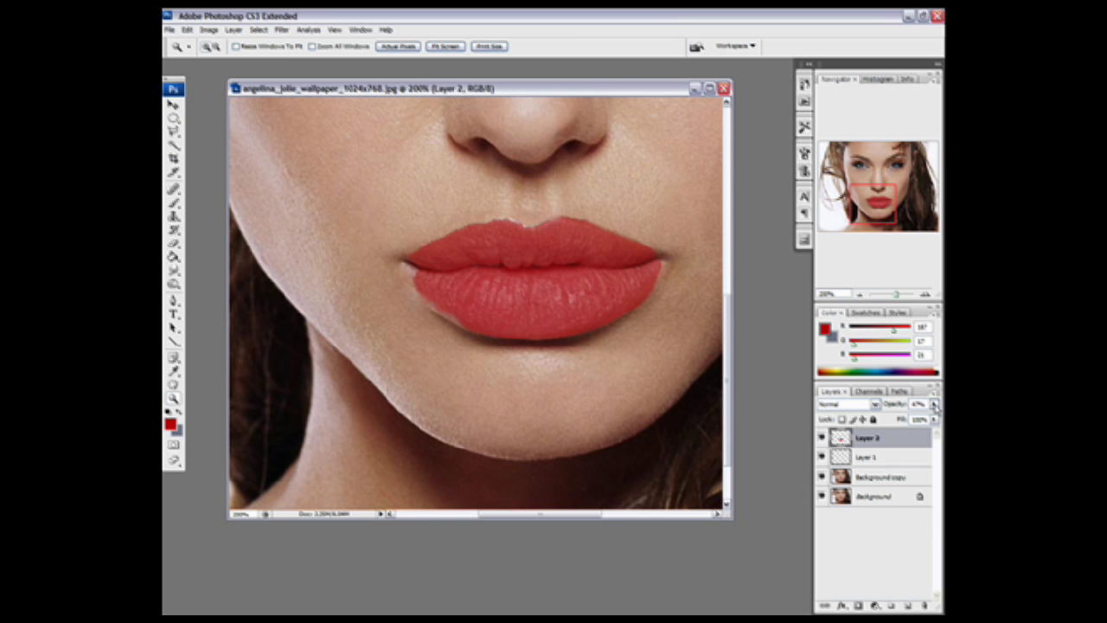
left_click(934, 404)
left_click_drag(902, 421, 936, 421)
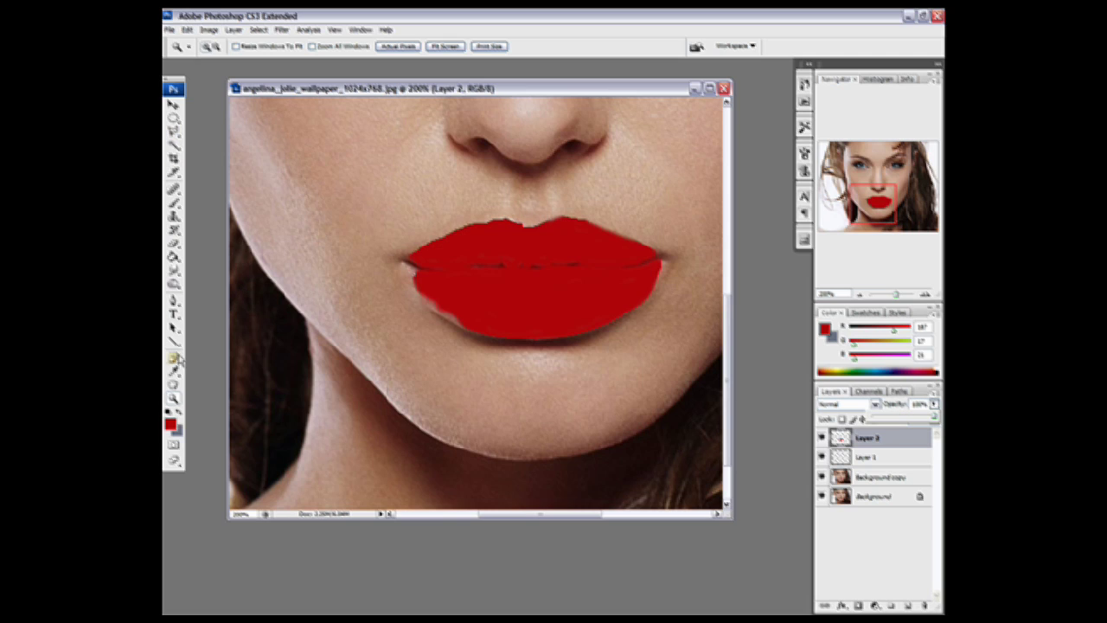
Step: Choose the Brush with a small 5 px soft tip
left_click(171, 205)
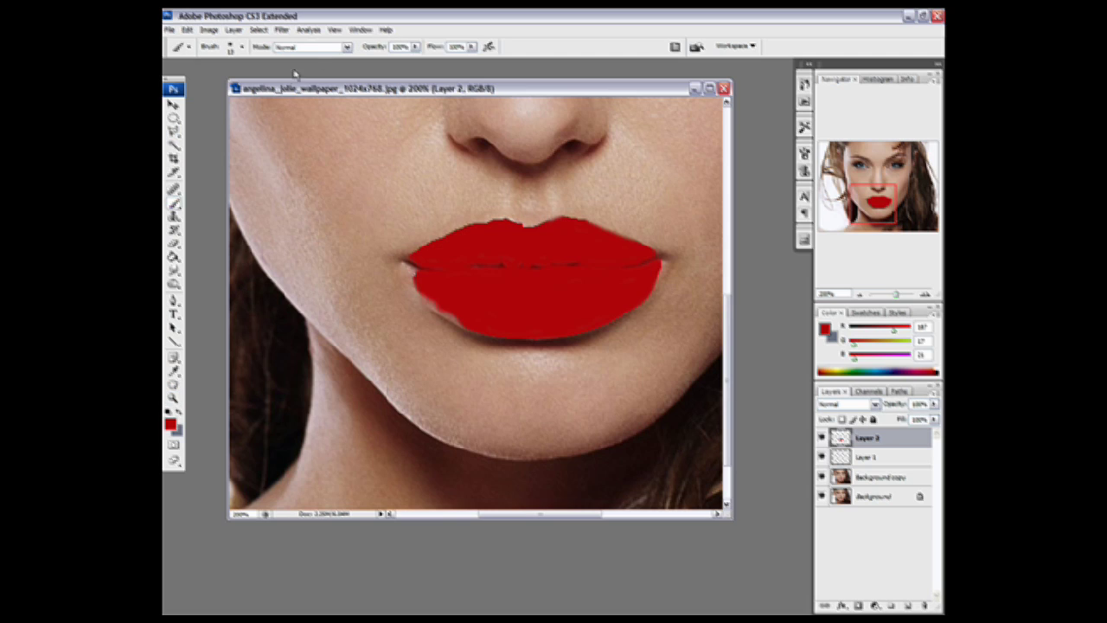
left_click(241, 47)
left_click(186, 145)
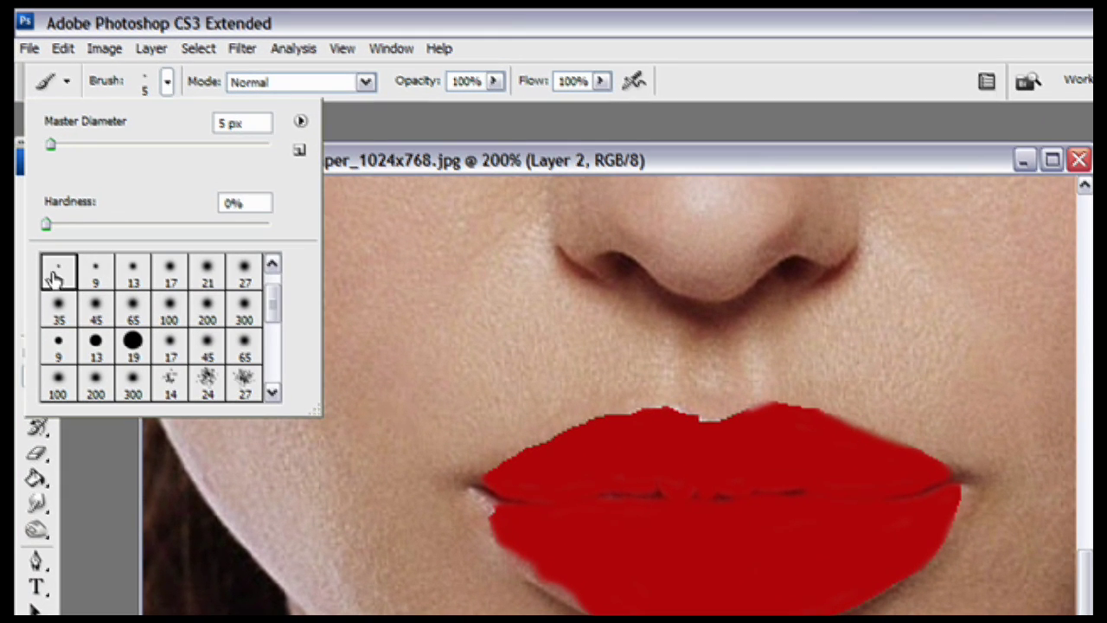
left_click(475, 491)
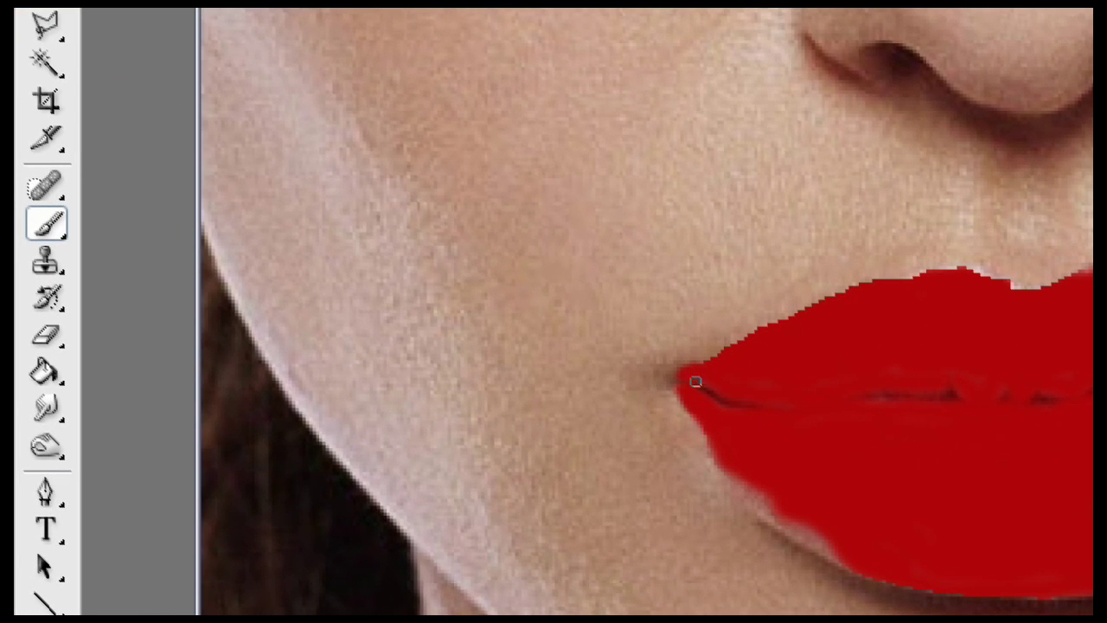
Step: Paint red into the lip corners and lower edge, then zoom out to 66.7%
left_click_drag(683, 373, 714, 396)
mouse_move(729, 463)
left_mouse_down()
mouse_move(746, 497)
mouse_move(845, 557)
left_mouse_up()
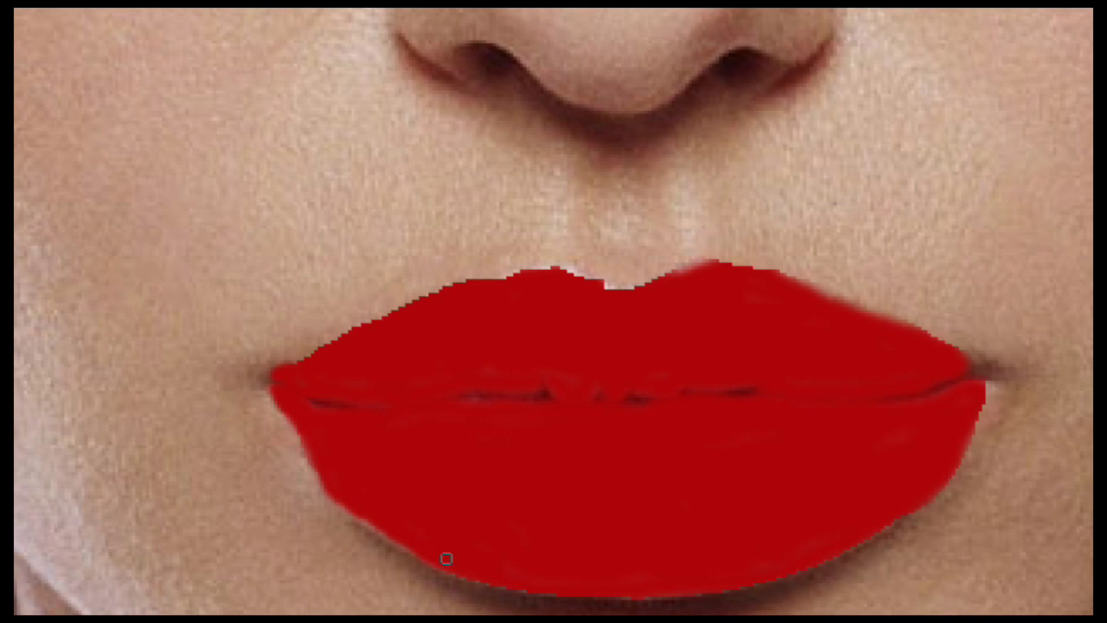
mouse_move(979, 399)
left_mouse_down()
mouse_move(991, 385)
mouse_move(959, 361)
mouse_move(982, 369)
left_mouse_up()
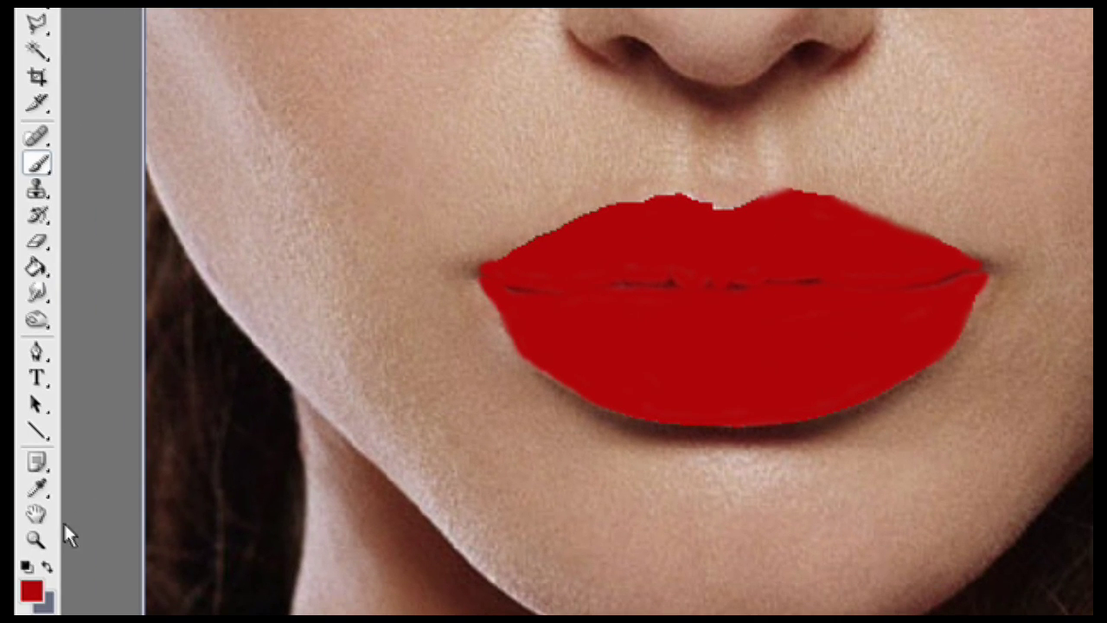
left_click(37, 540)
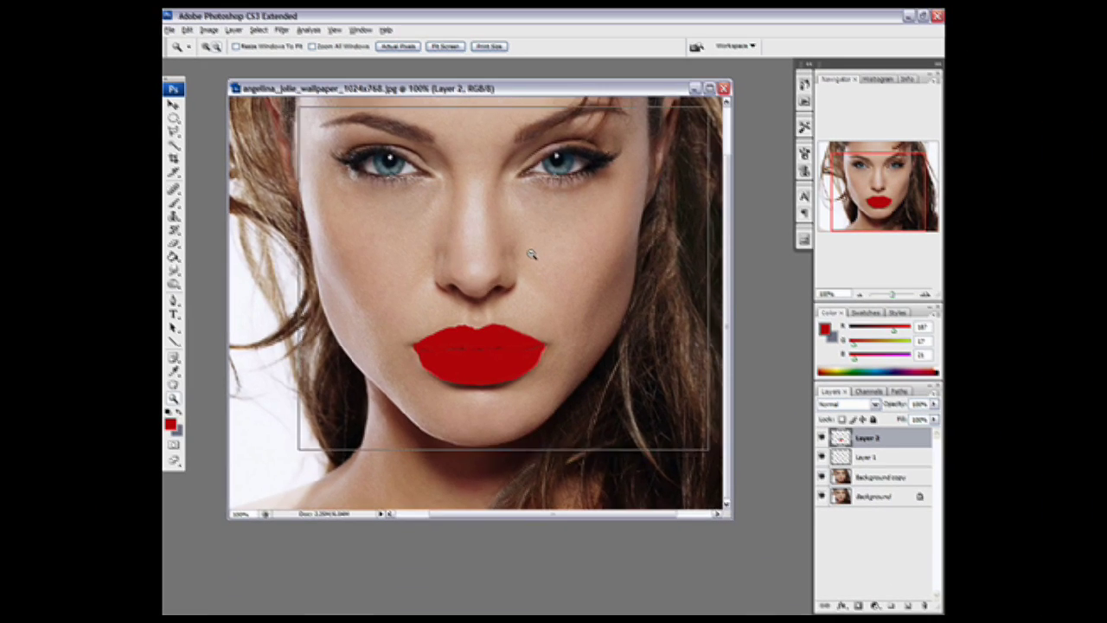
left_click(541, 253, "alt")
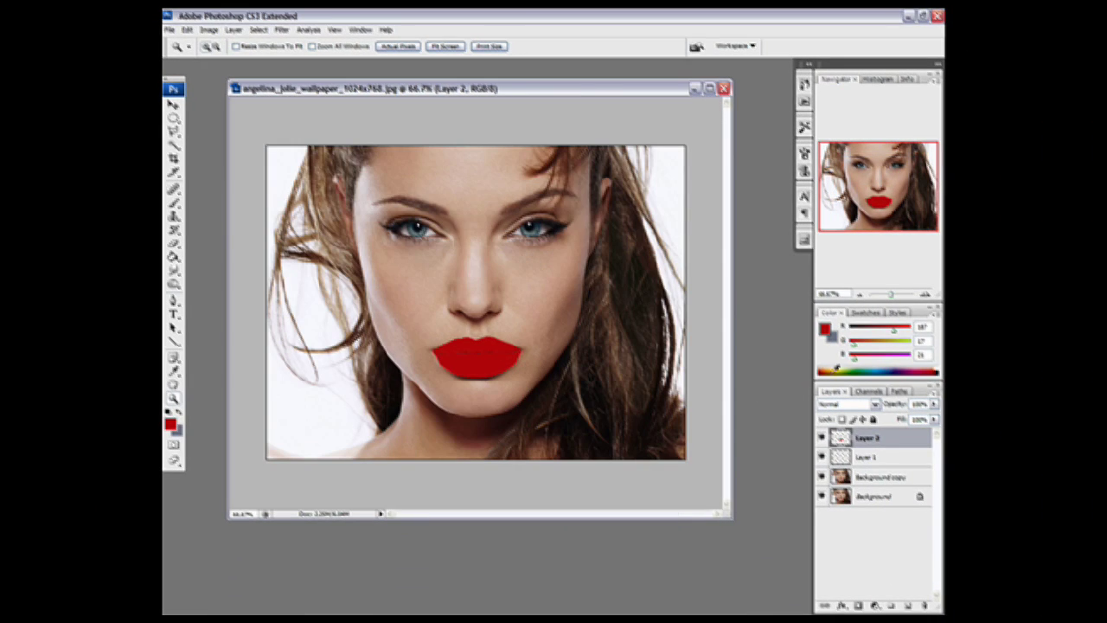
Step: Fade Layer 2's red lips to semi-transparent and add an empty Layer 3
left_click(935, 404)
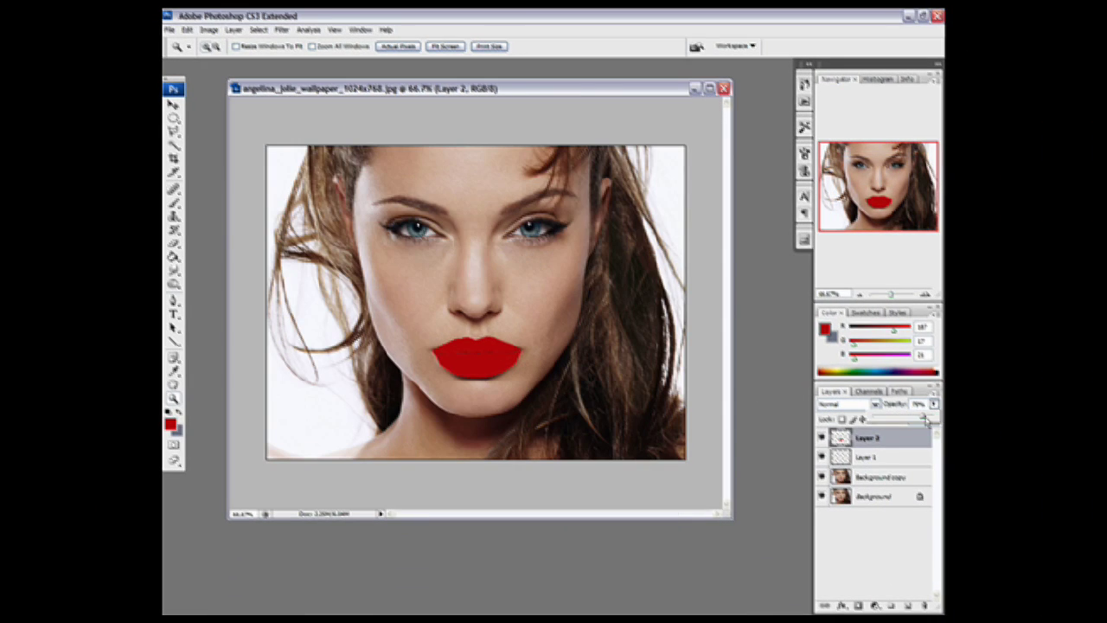
left_click_drag(929, 421, 893, 422)
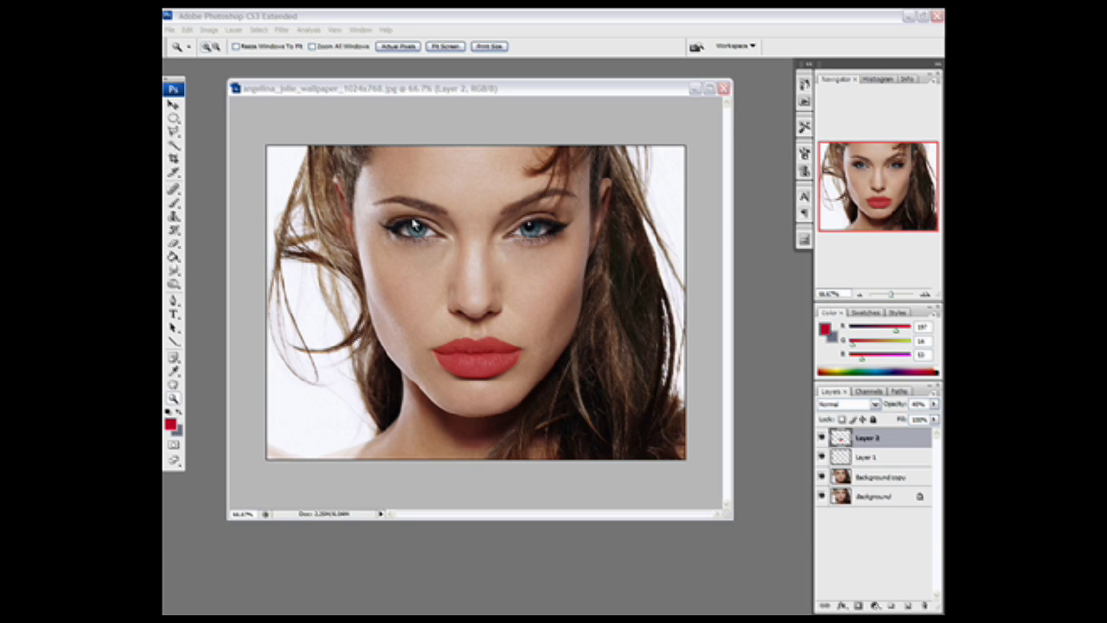
left_click(906, 605)
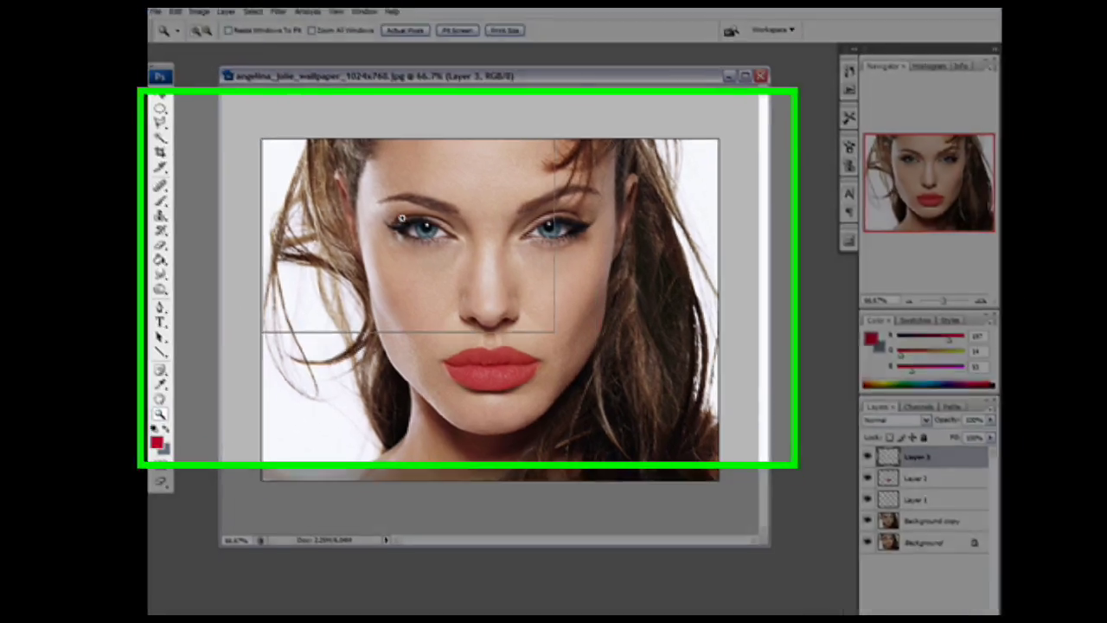
Step: Zoom in on the left eye and select the Brush tool with the 1 px hard brush preset
left_click(498, 178)
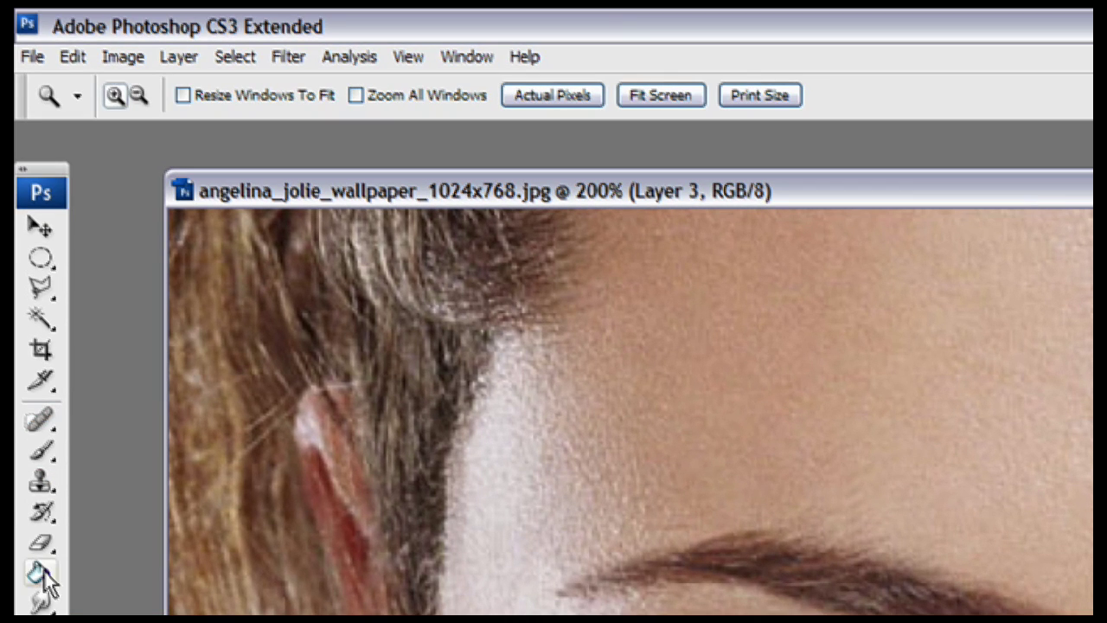
left_click(42, 451)
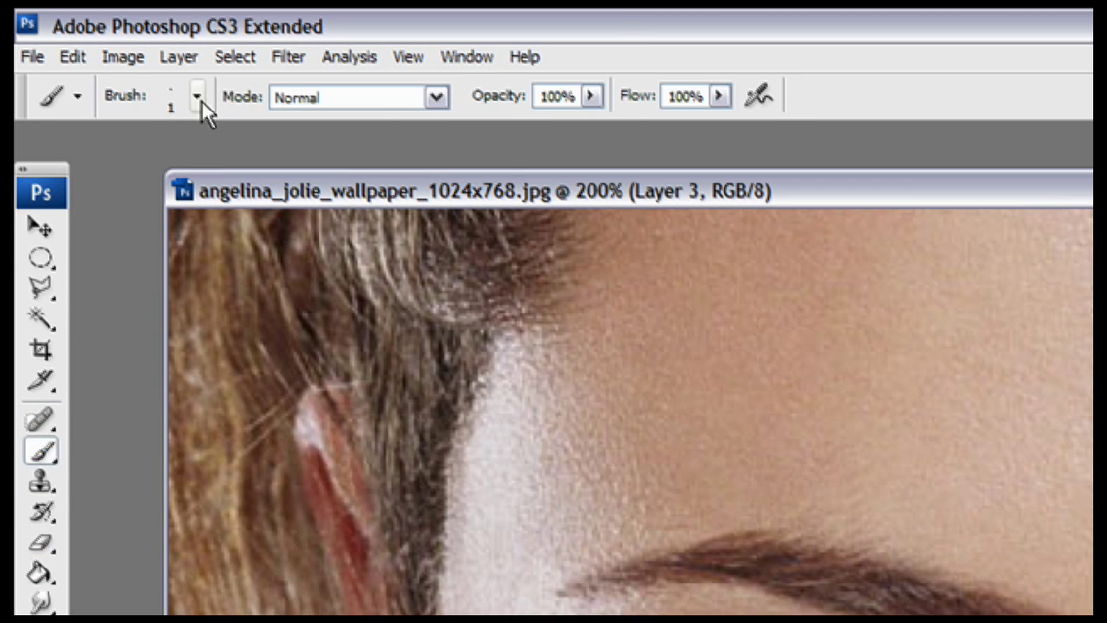
left_click(198, 97)
left_click(157, 325)
left_click(202, 327)
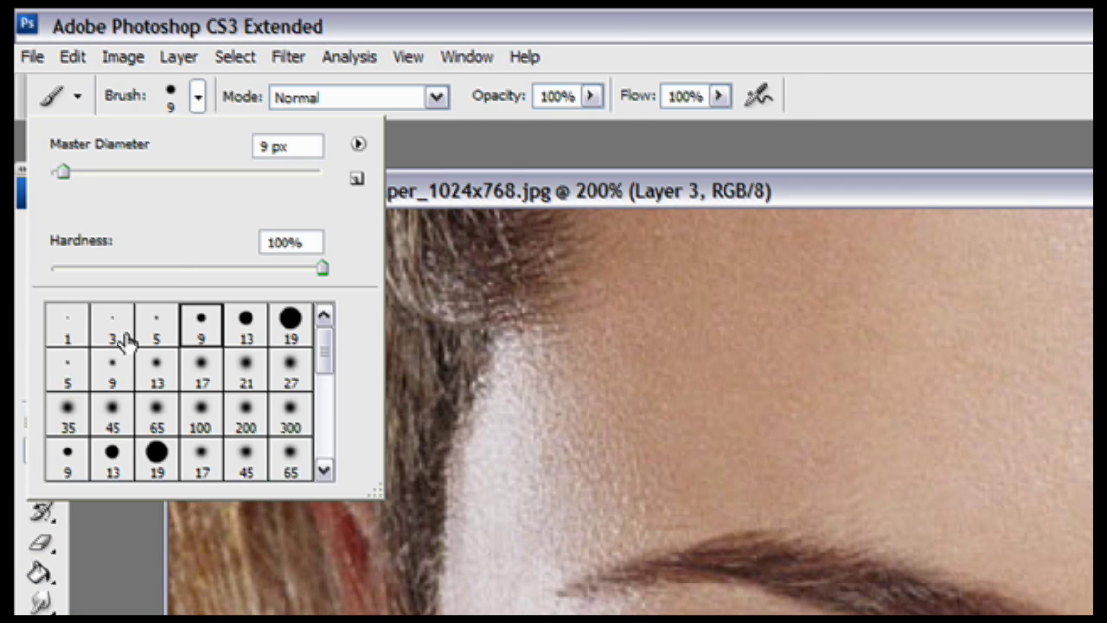
left_click(76, 336)
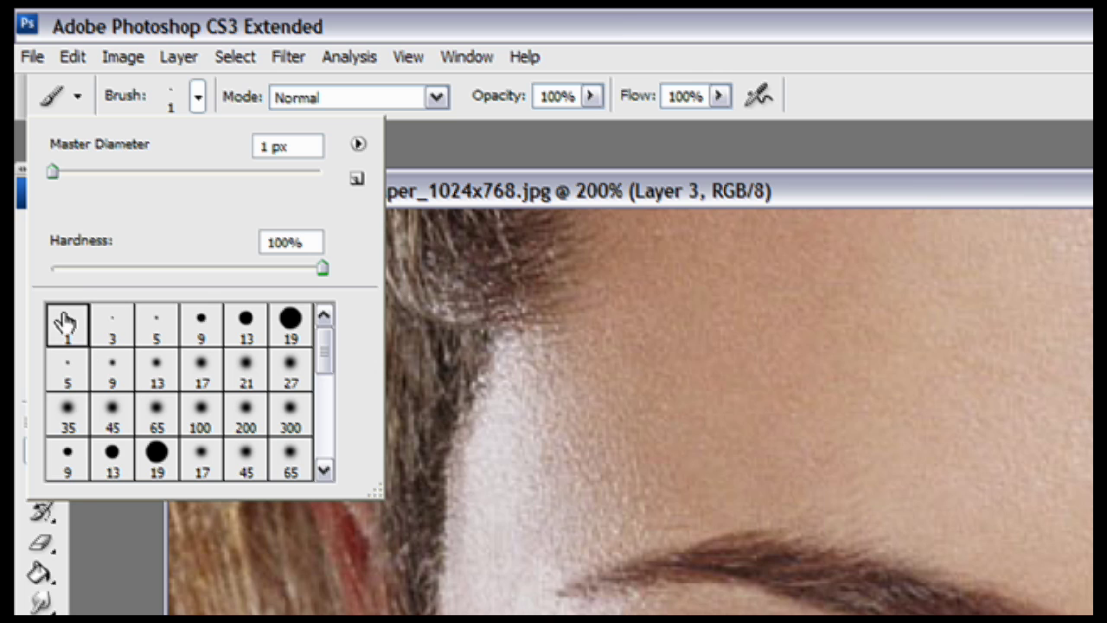
left_click(197, 97)
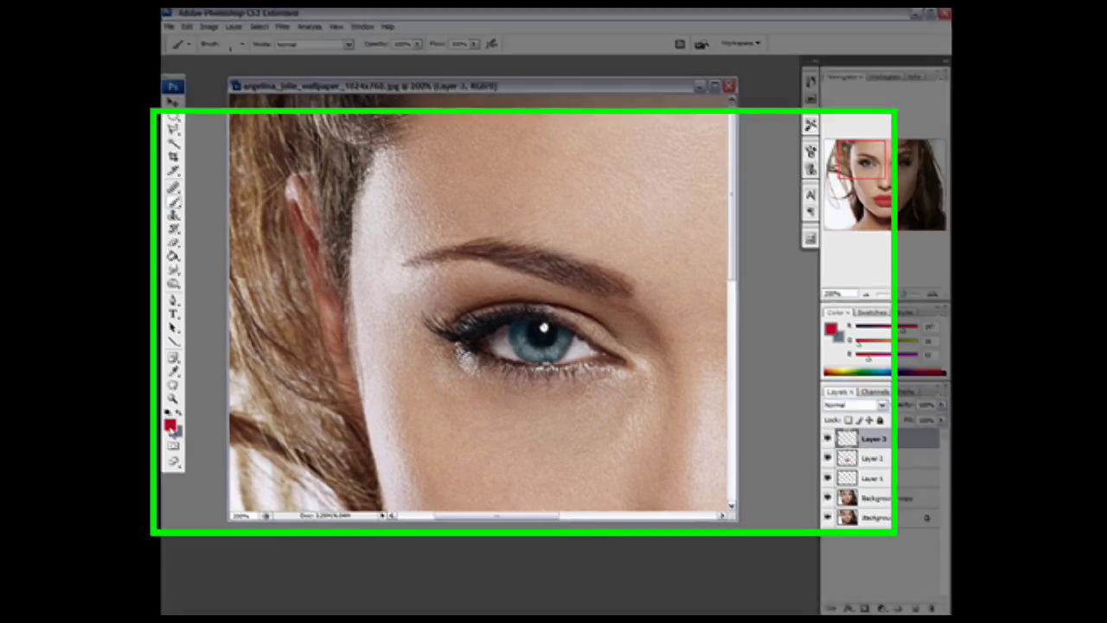
Step: Set the foreground painting colour to the light cyan 1fb9da
left_click(171, 423)
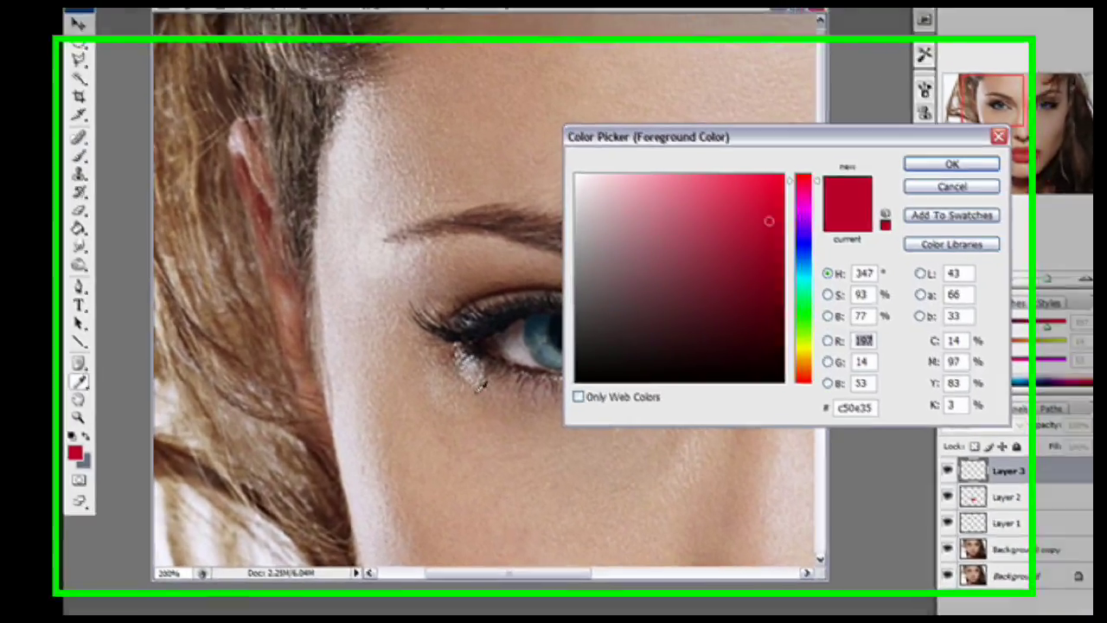
left_click(718, 294)
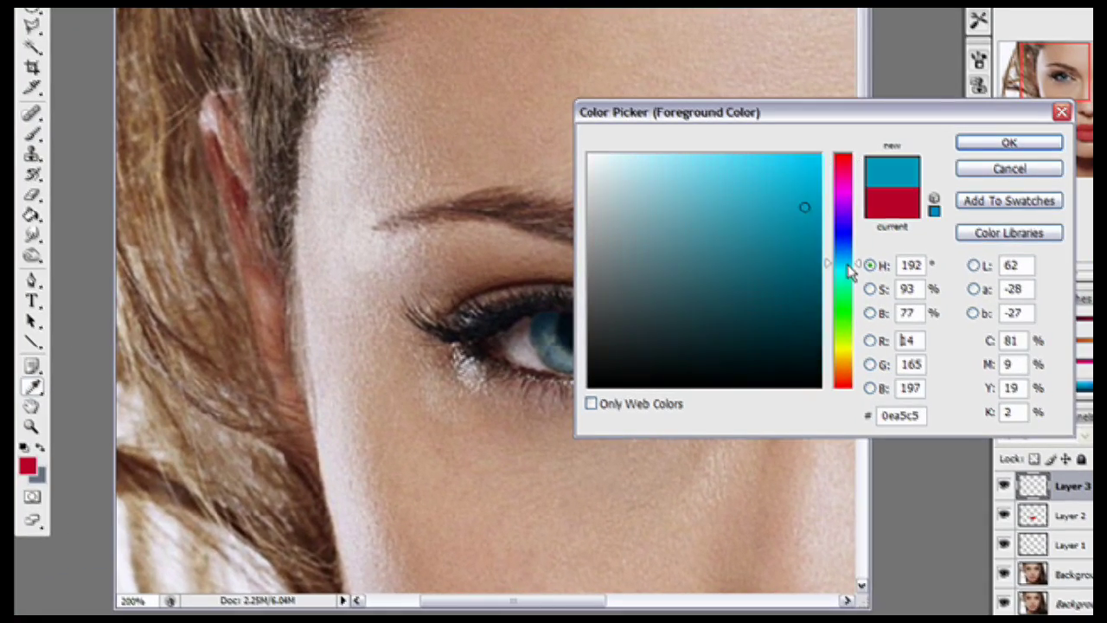
left_click_drag(850, 271, 849, 272)
left_click(799, 198)
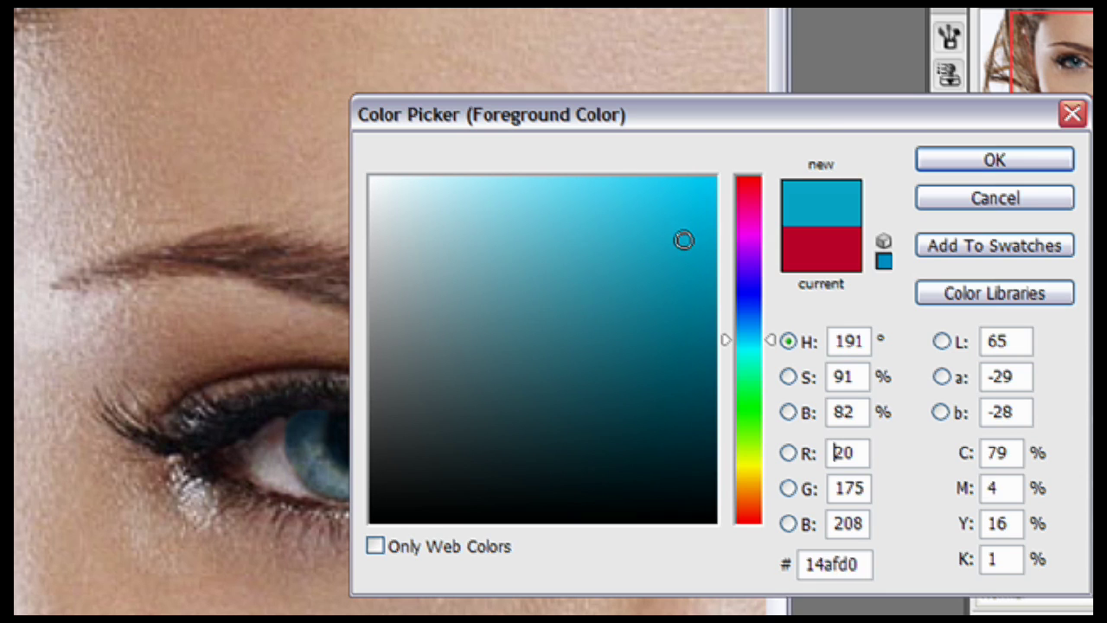
left_click_drag(722, 229, 666, 225)
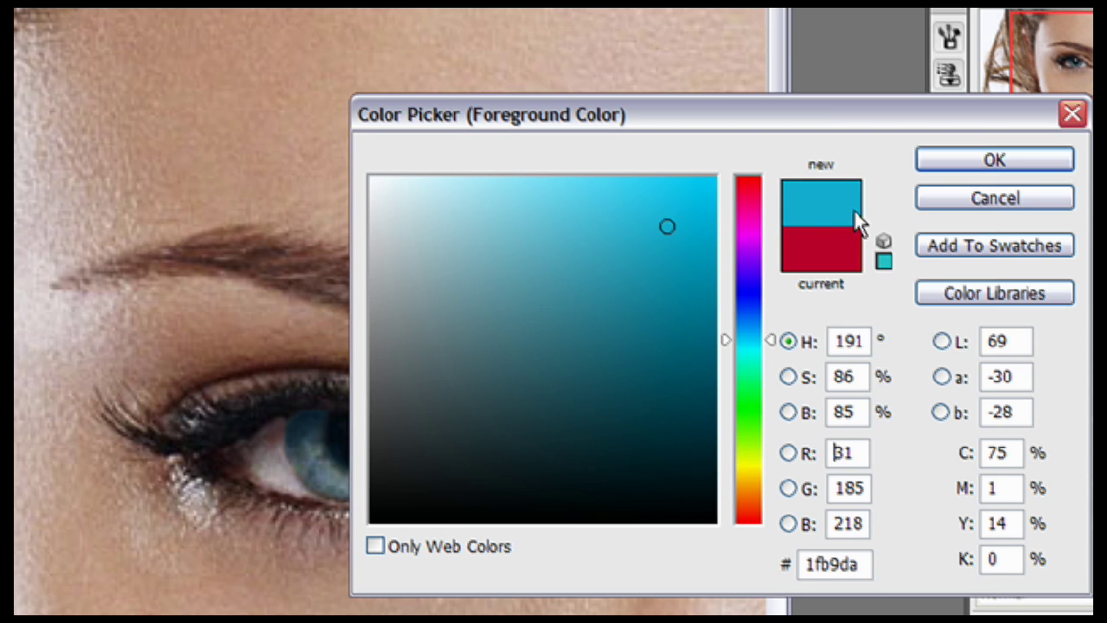
left_click(945, 160)
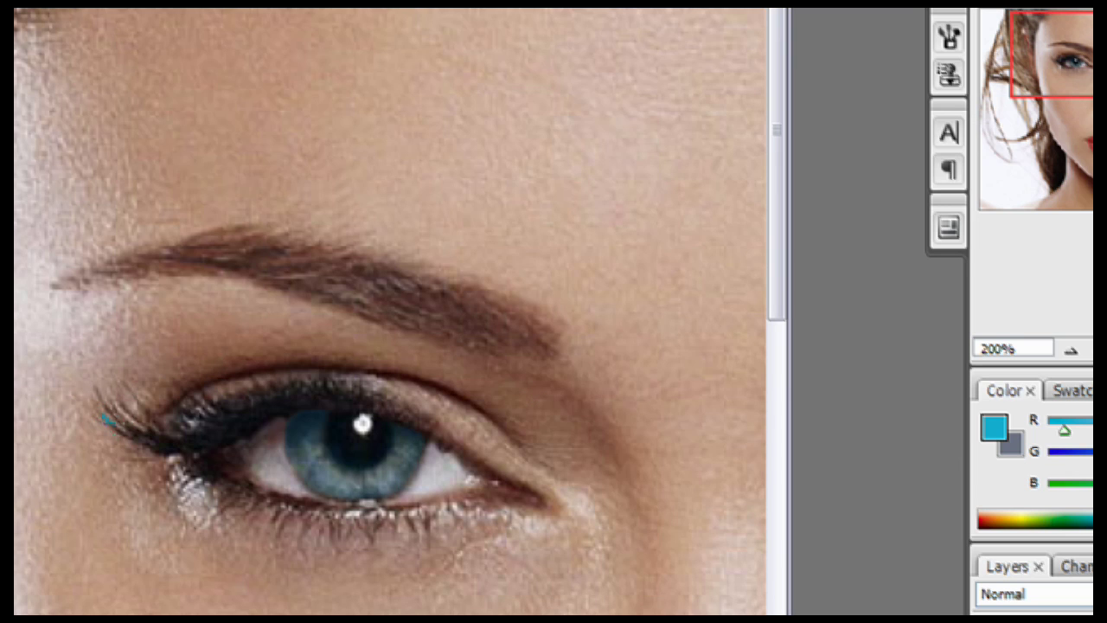
Step: Paint a cyan lash-line stroke and curved lashes at the left eye's outer corner
left_click_drag(104, 420, 147, 439)
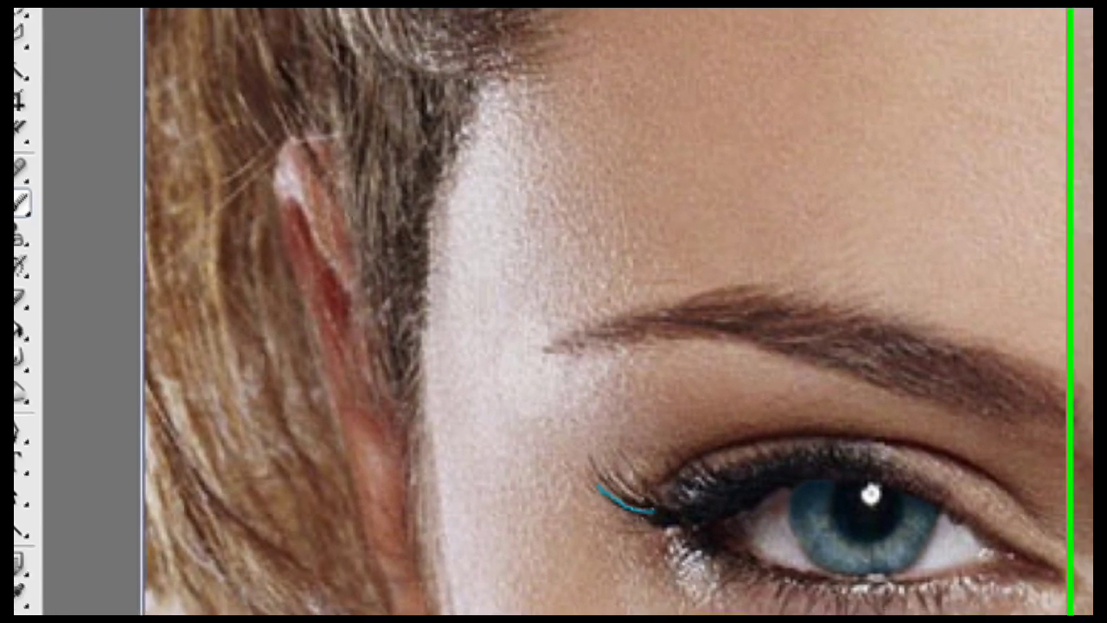
left_click_drag(655, 513, 741, 526)
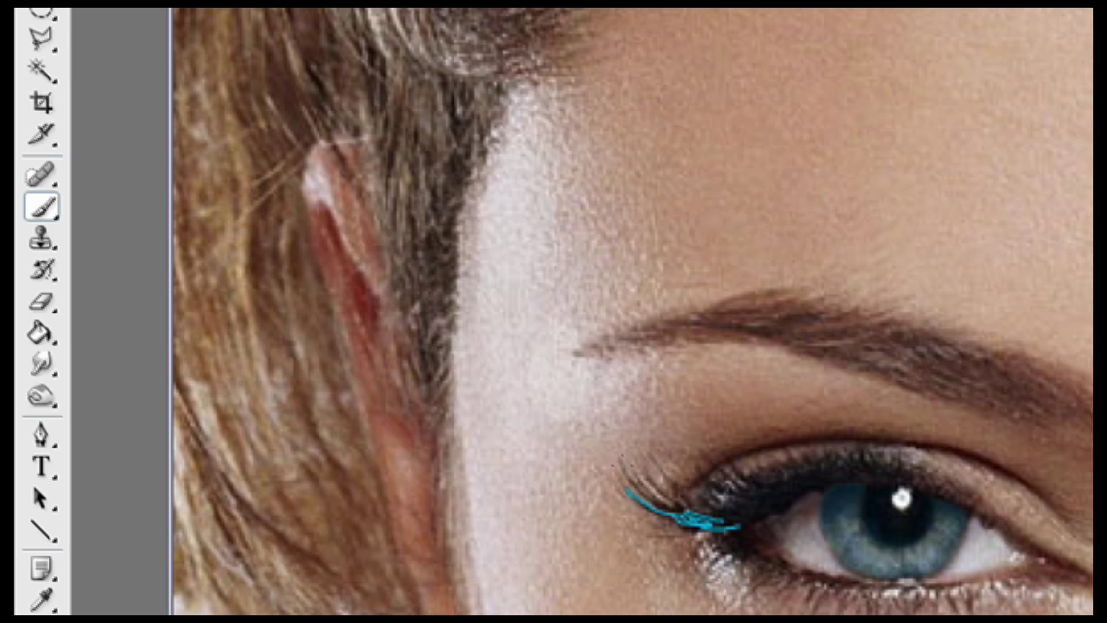
mouse_move(625, 467)
left_mouse_down()
mouse_move(666, 510)
mouse_move(695, 519)
left_mouse_up()
left_click_drag(627, 469, 698, 517)
left_click_drag(651, 478, 707, 515)
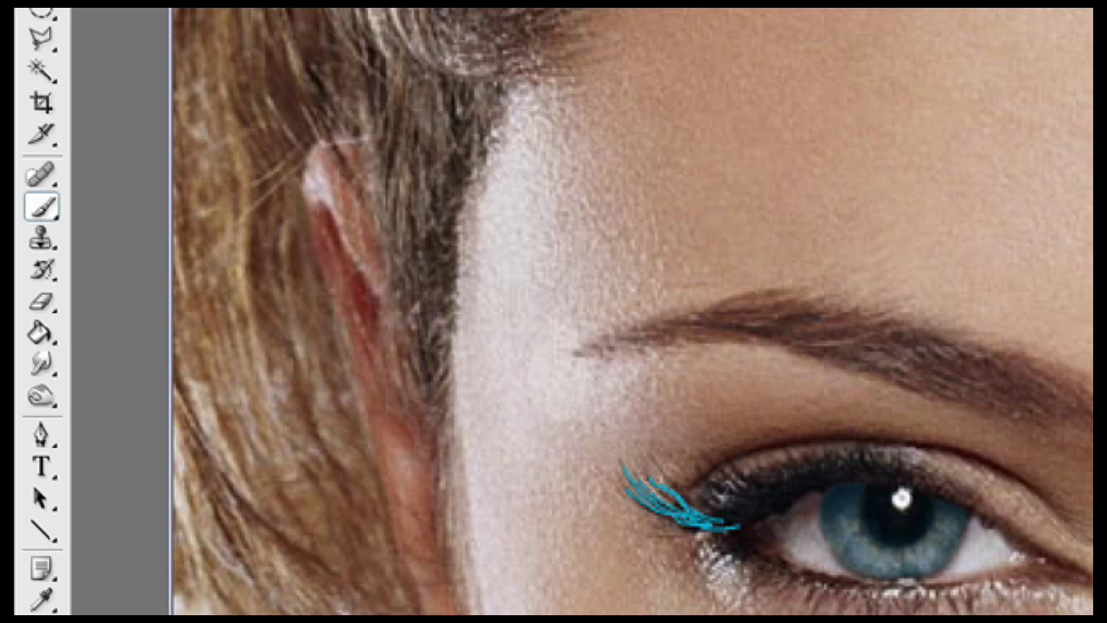
left_click_drag(668, 494, 711, 518)
Step: Add more cyan lashes along the upper lid and small ones above the iris
mouse_move(659, 491)
left_mouse_down()
mouse_move(699, 516)
mouse_move(689, 505)
mouse_move(728, 515)
left_mouse_up()
left_click_drag(696, 462, 737, 498)
mouse_move(707, 462)
left_mouse_down()
mouse_move(752, 497)
mouse_move(732, 481)
mouse_move(755, 494)
mouse_move(759, 475)
left_mouse_up()
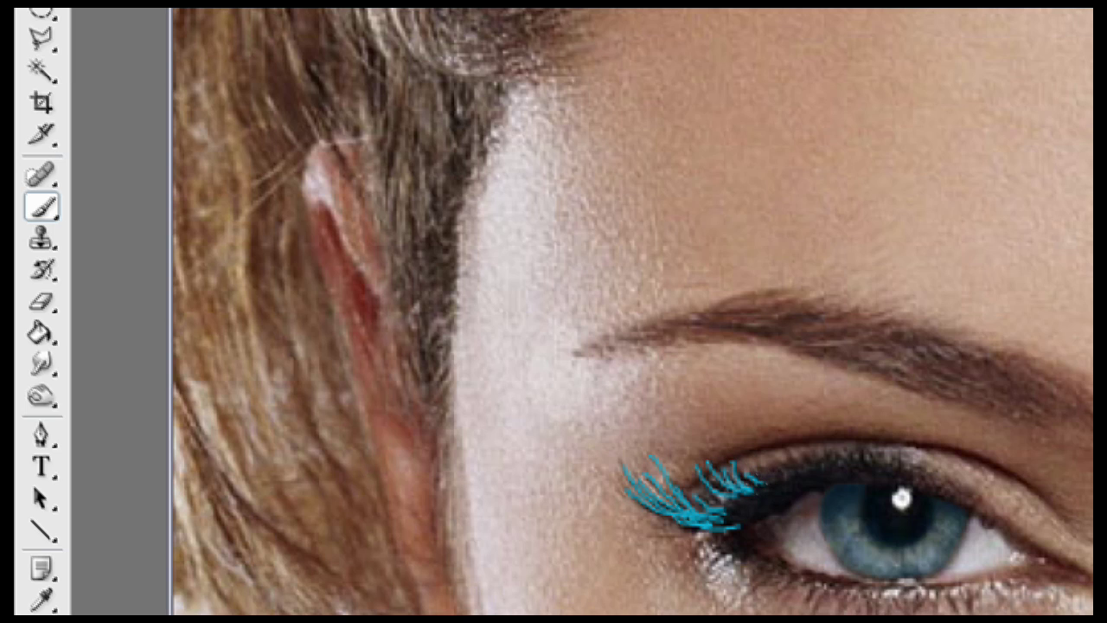
mouse_move(858, 461)
left_mouse_down()
mouse_move(857, 452)
mouse_move(904, 451)
left_mouse_up()
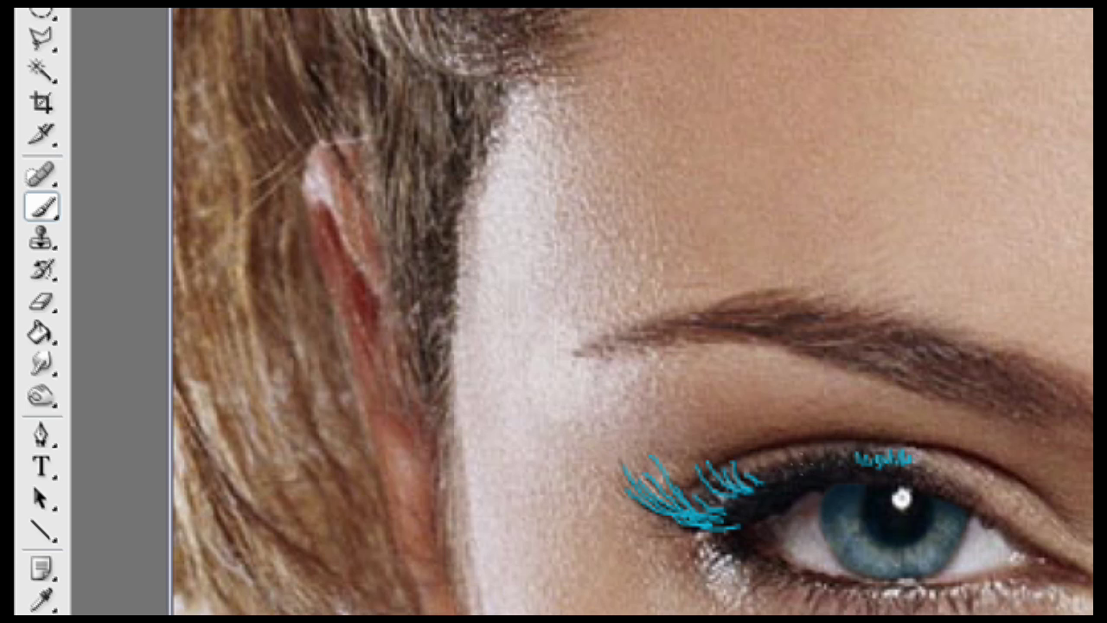
mouse_move(792, 469)
left_mouse_down()
mouse_move(796, 456)
mouse_move(769, 473)
mouse_move(802, 446)
mouse_move(855, 452)
left_mouse_up()
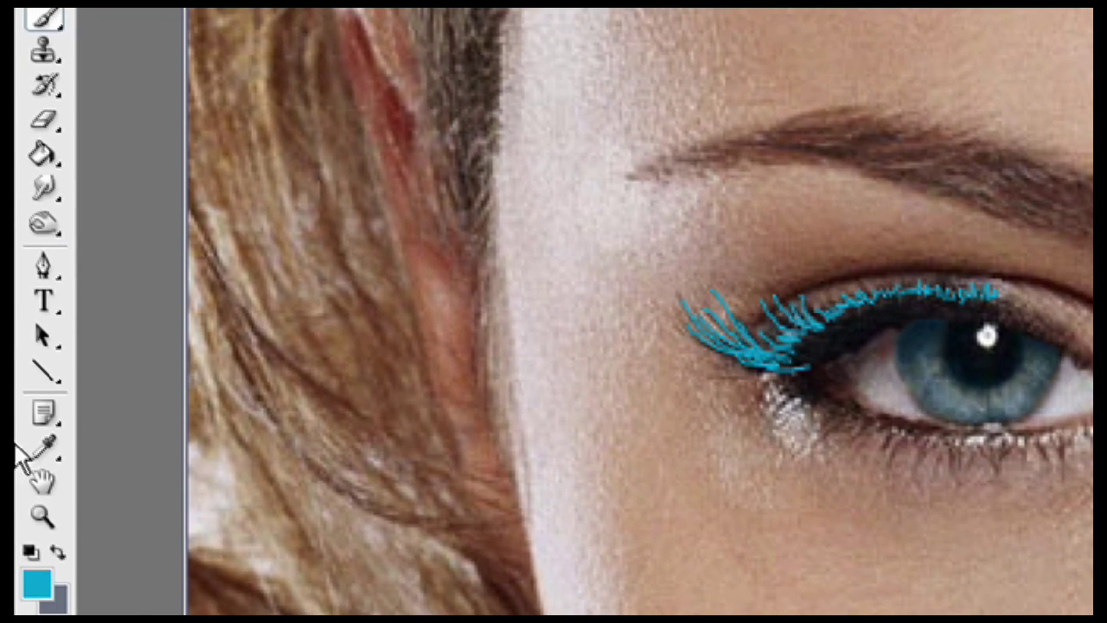
Step: Lower Layer 3's opacity to 41% and zoom out to view the whole portrait at 66.67%
left_click(44, 516)
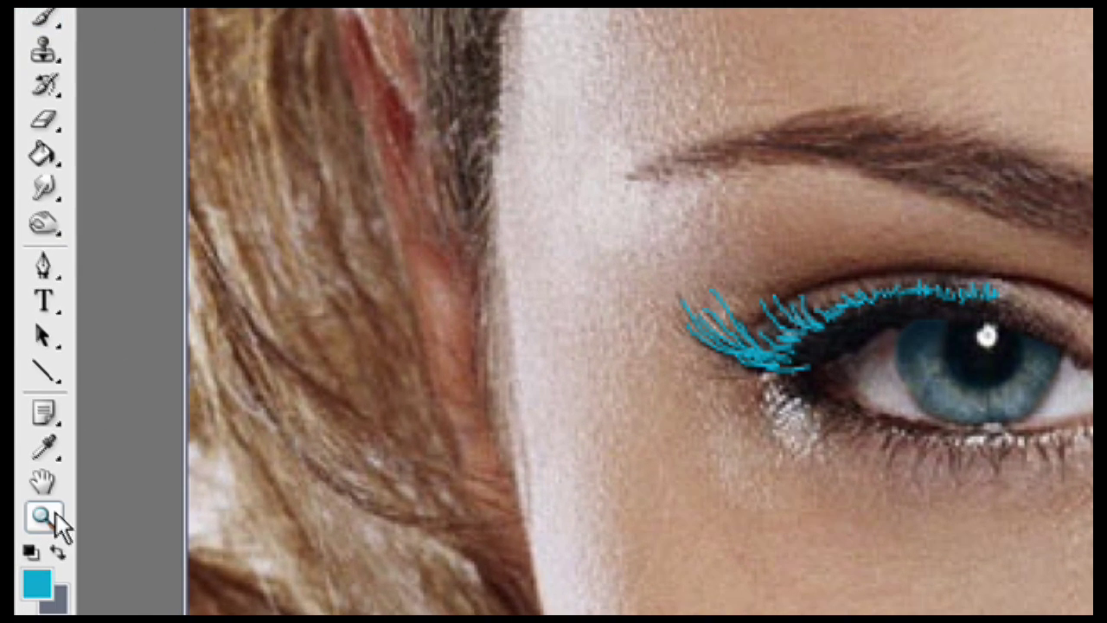
left_click(818, 360, "alt")
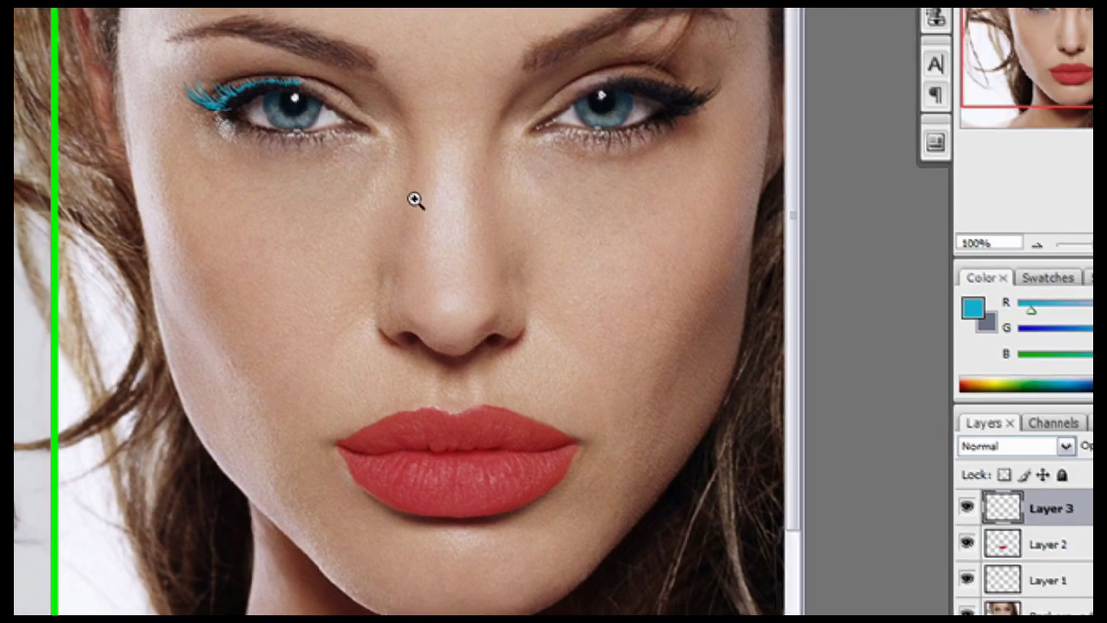
left_click(1074, 435)
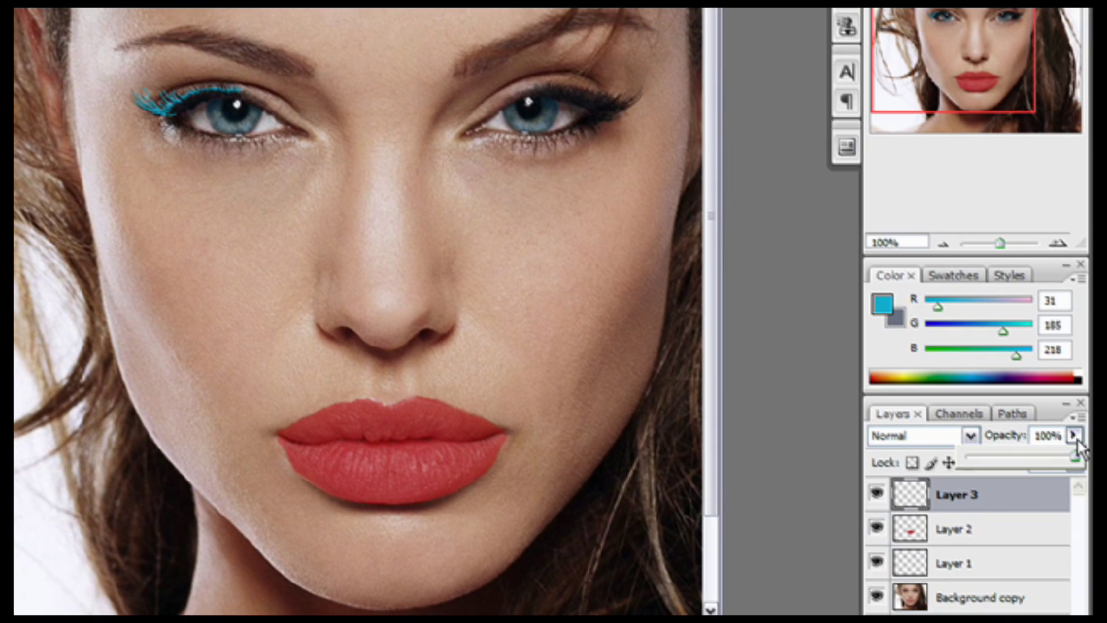
left_click_drag(1076, 458, 1014, 463)
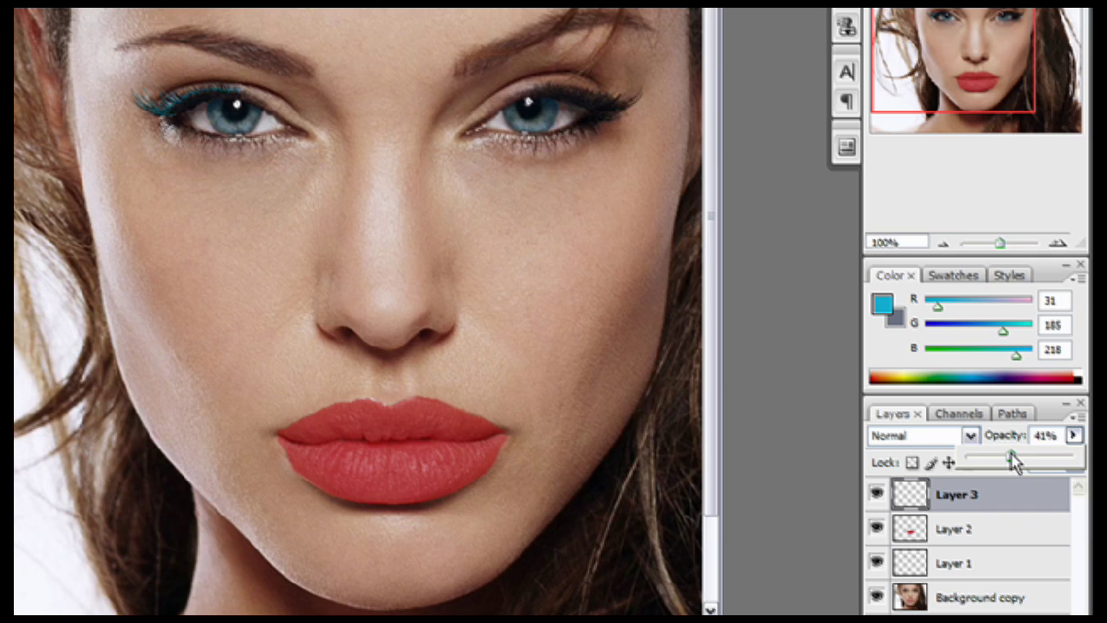
left_click(296, 276, "alt")
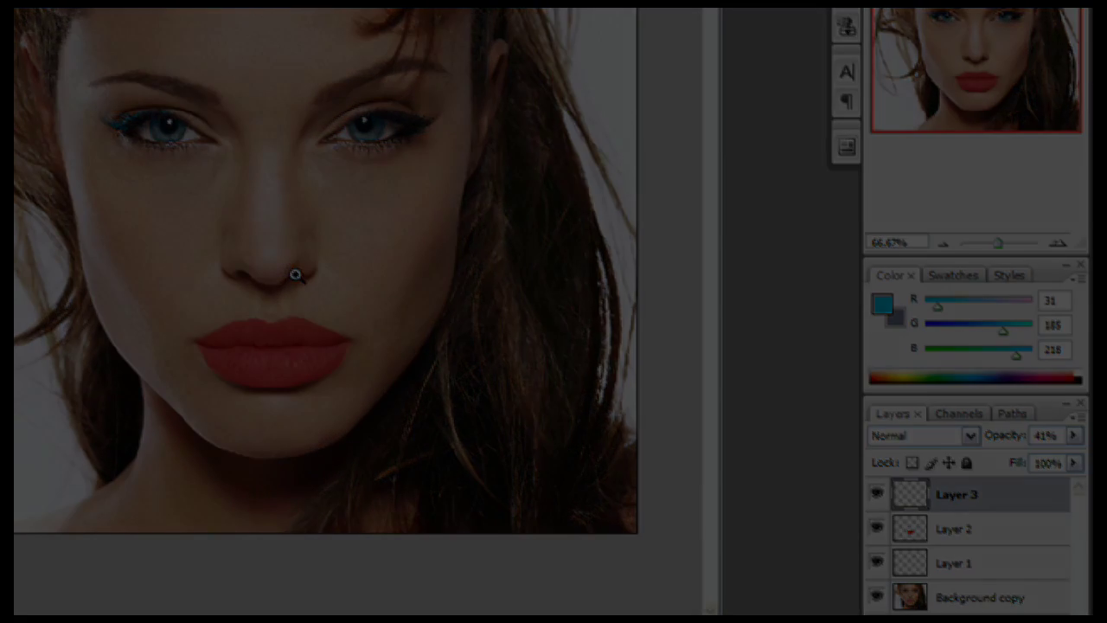